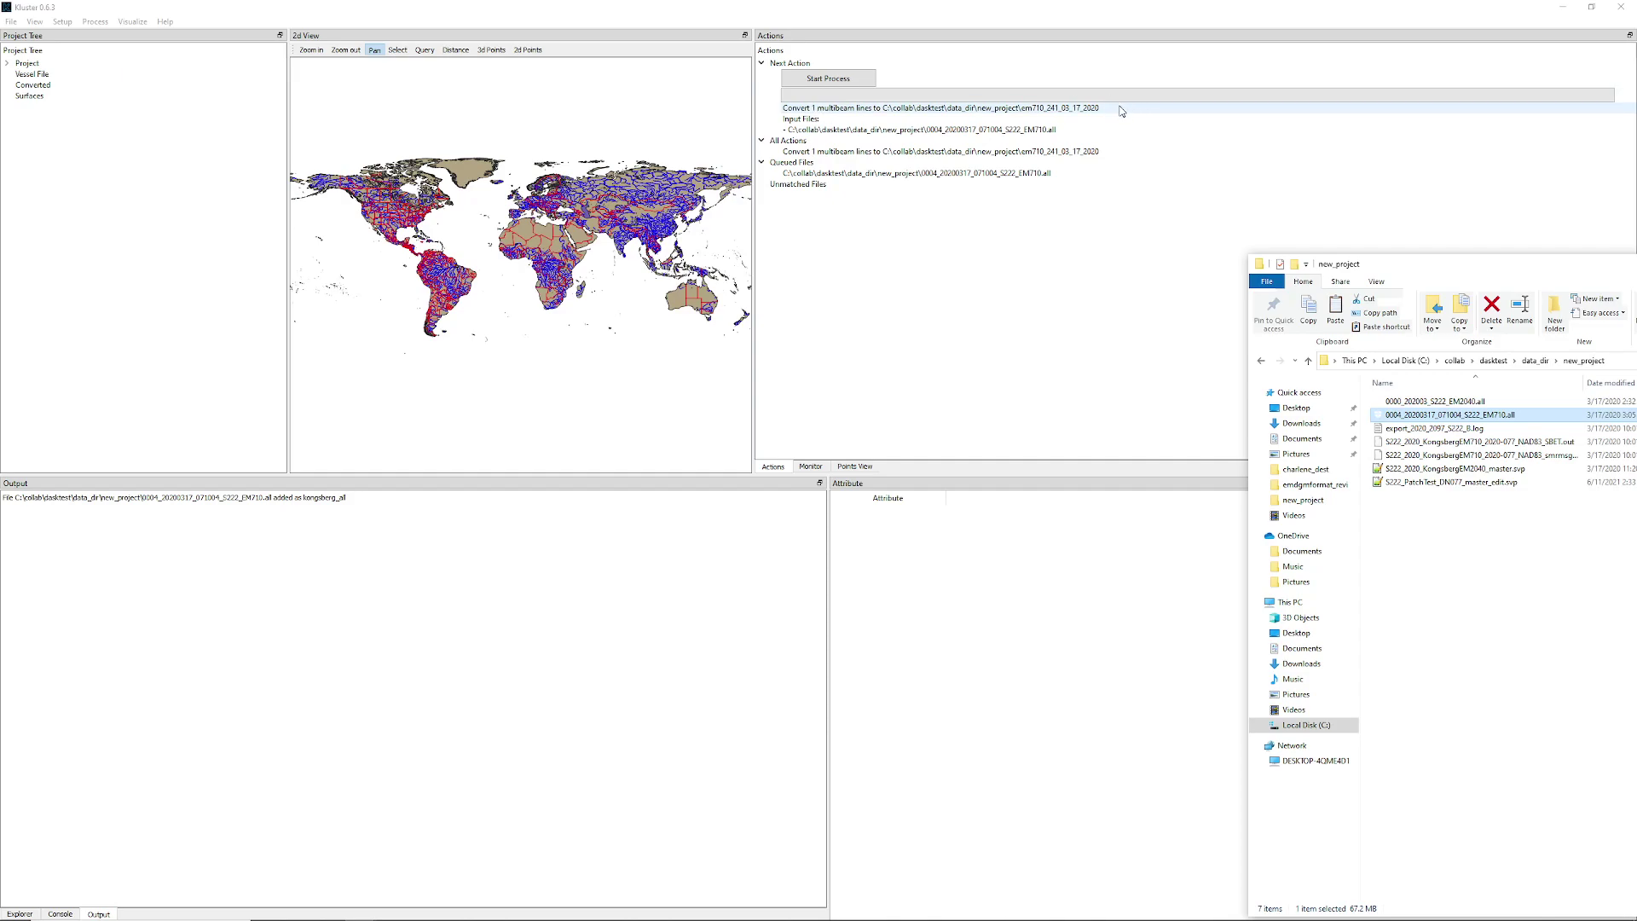
Convert the queued EM710 multibeam line and show the attributes of the converted dataset em710_241_03_17_2020.
left_click(1040, 112)
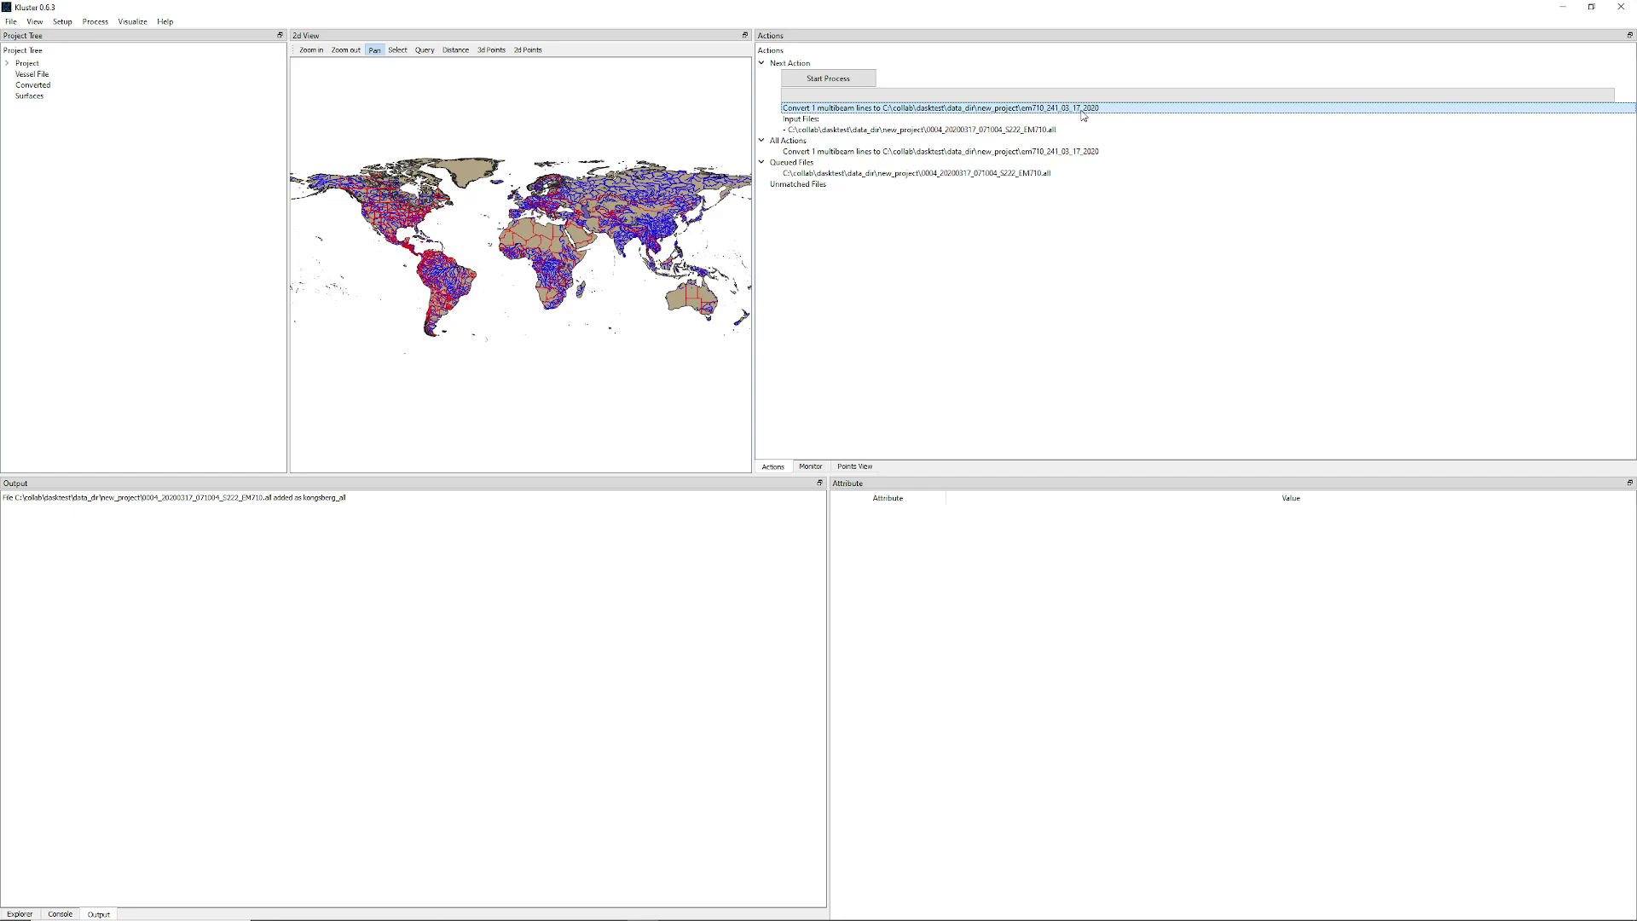
left_click(862, 79)
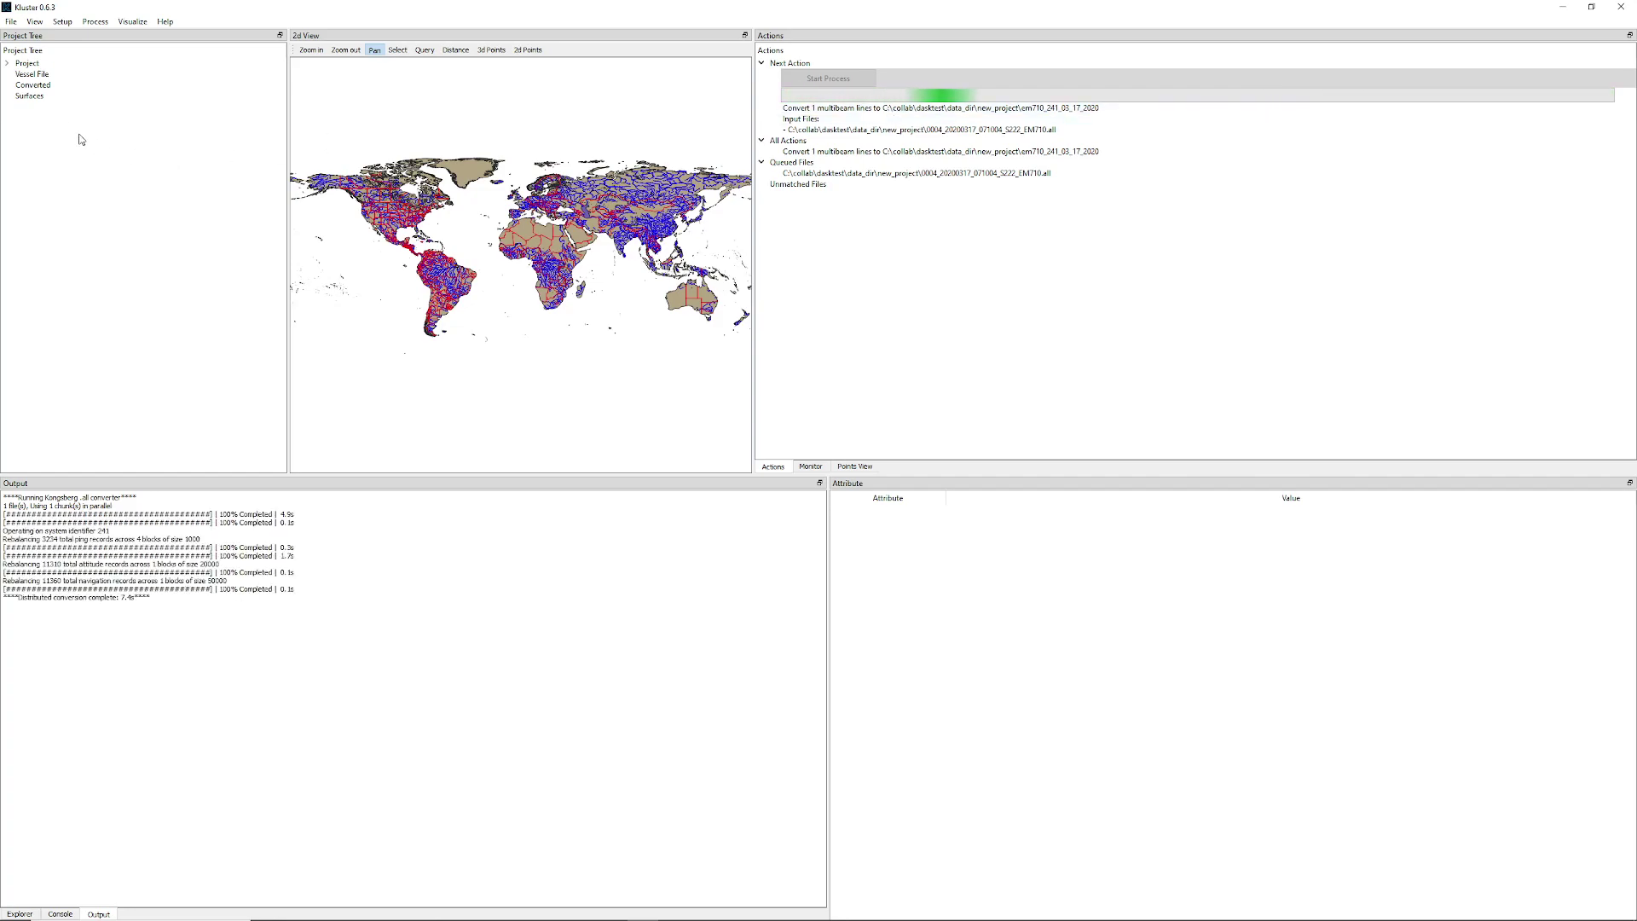
left_click(66, 95)
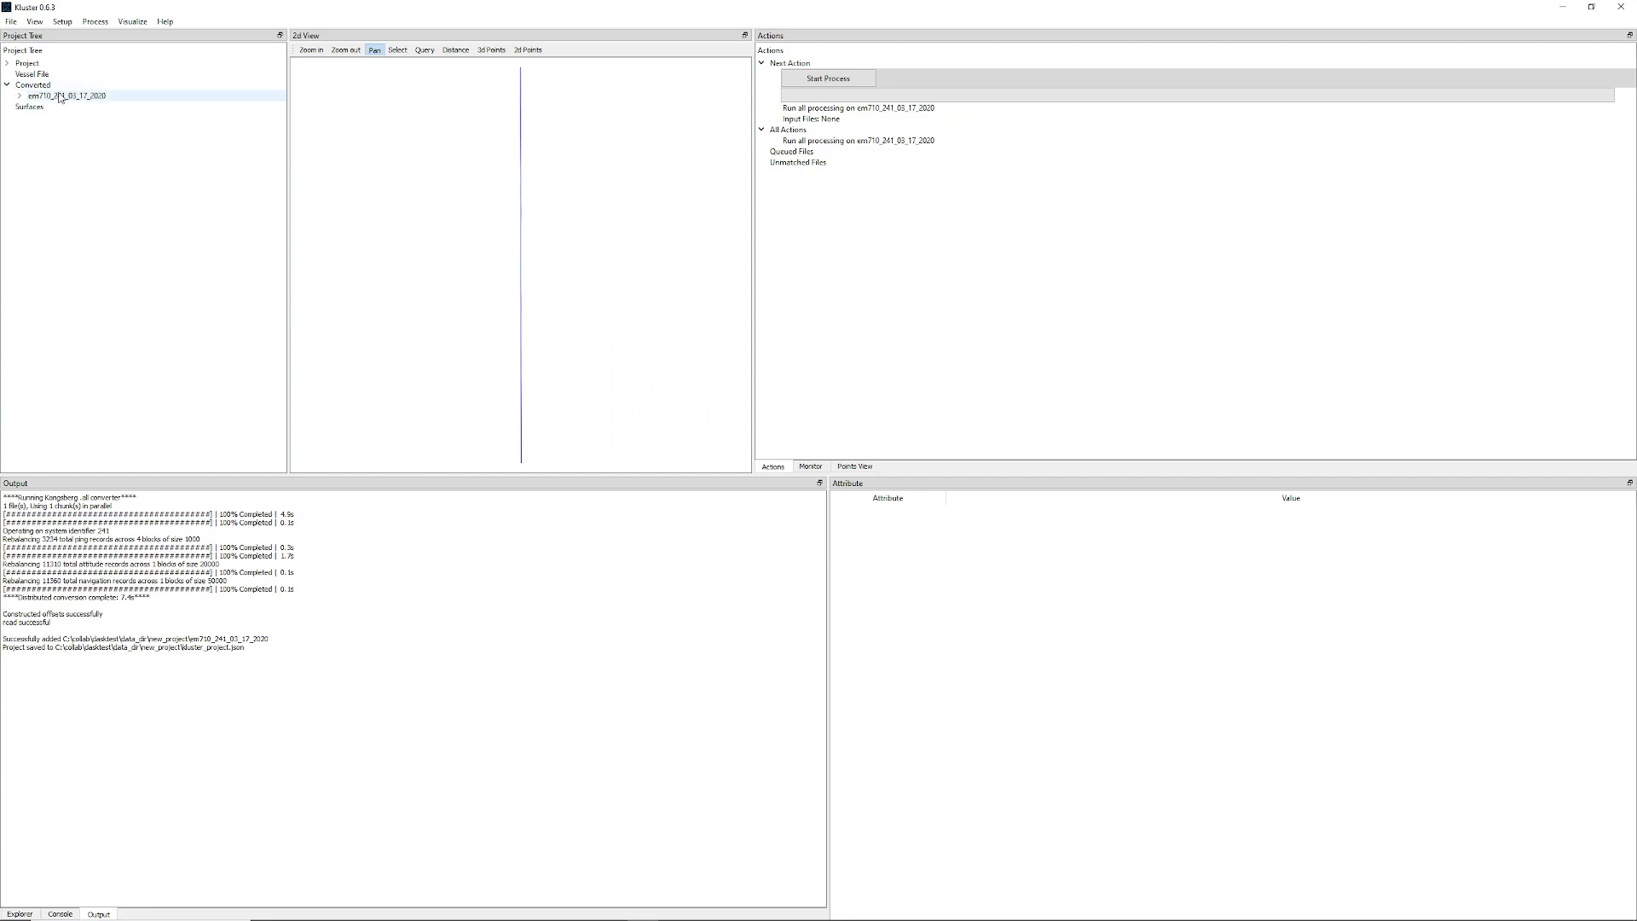
scroll(519, 256, "down", 3)
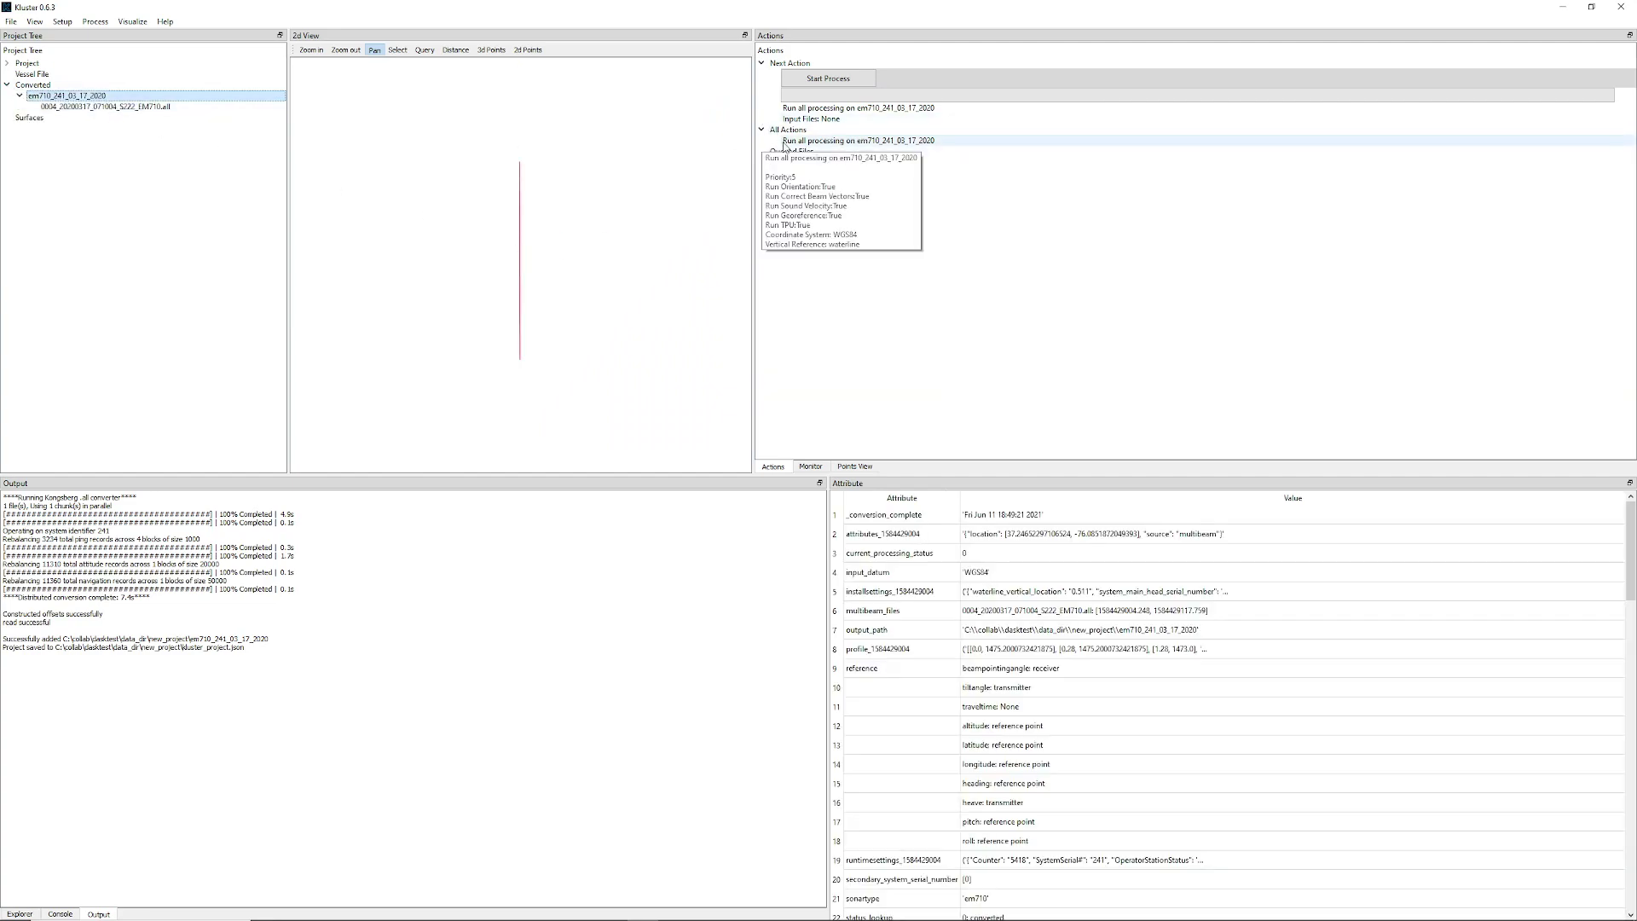
Run all processing on em710_241_03_17_2020, from orientation through total uncertainty, with the WGS84 and waterline settings.
mouse_move(816, 111)
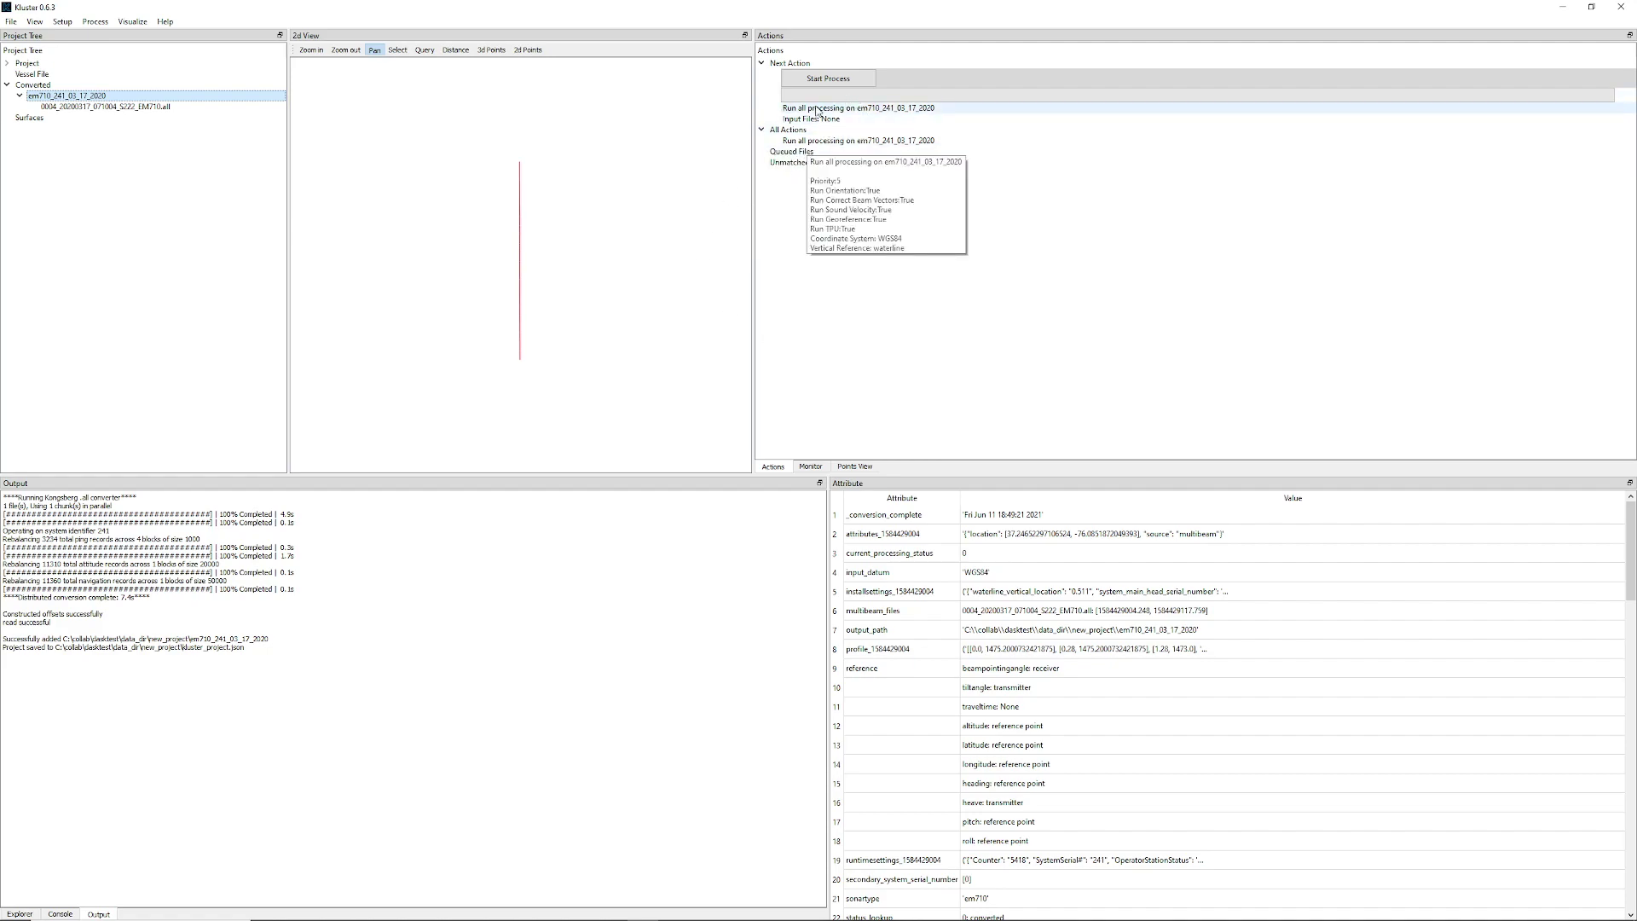
left_click(837, 81)
left_click(837, 81)
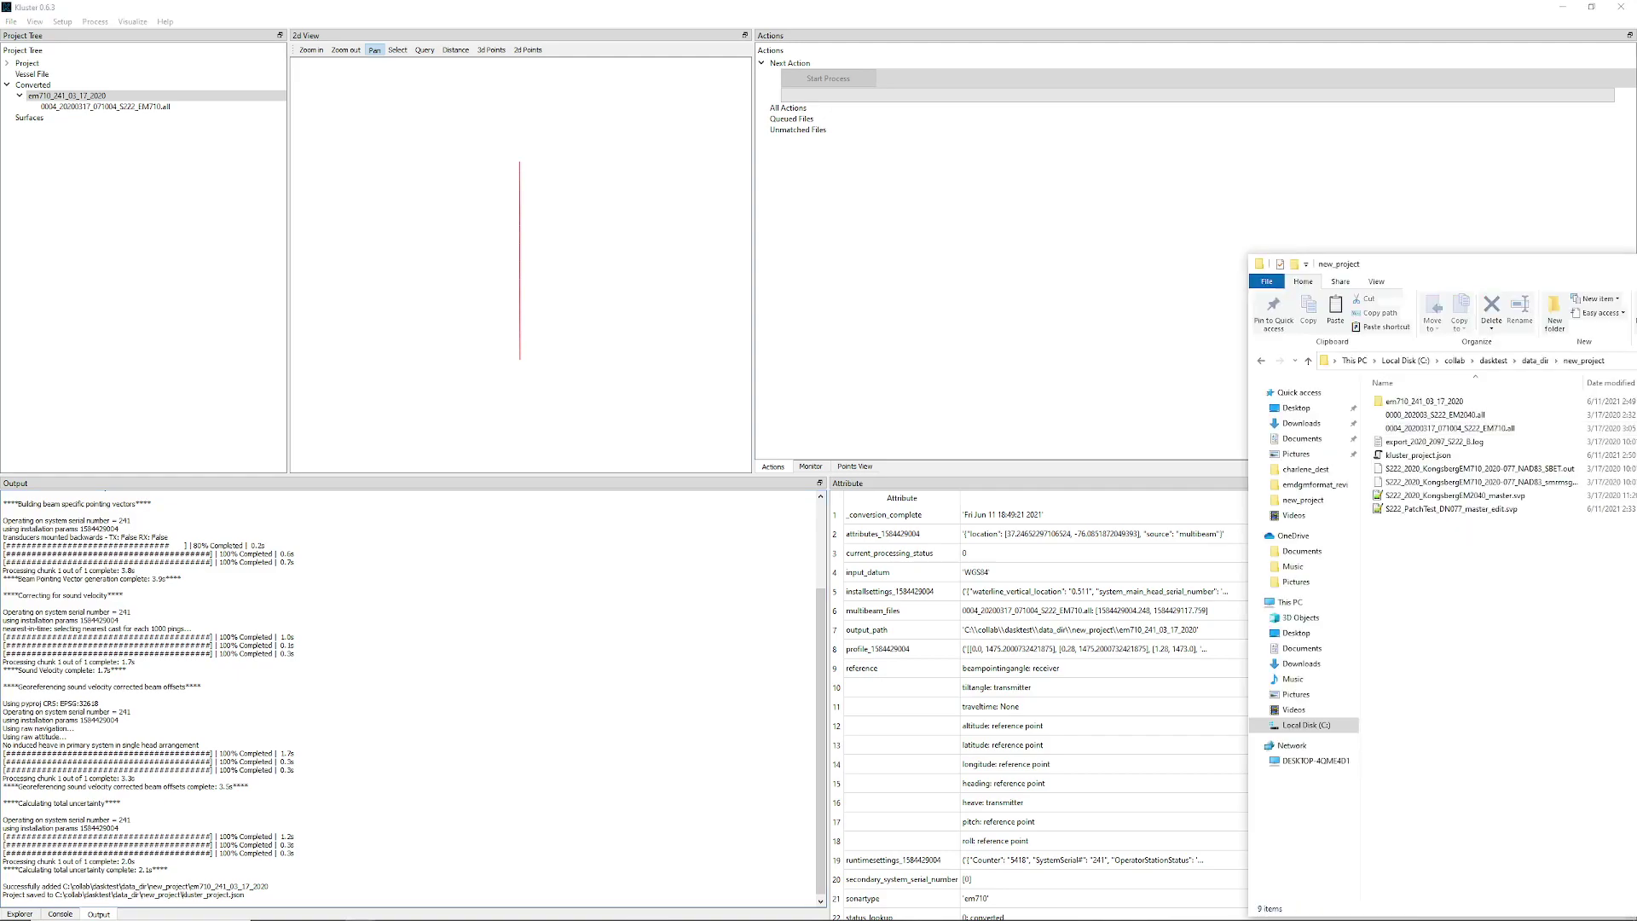
Add S222_PatchTest_DN077_master_edit.svp to the project and import its sound velocity casts into em710_241_03_17_2020.
left_click(1495, 510)
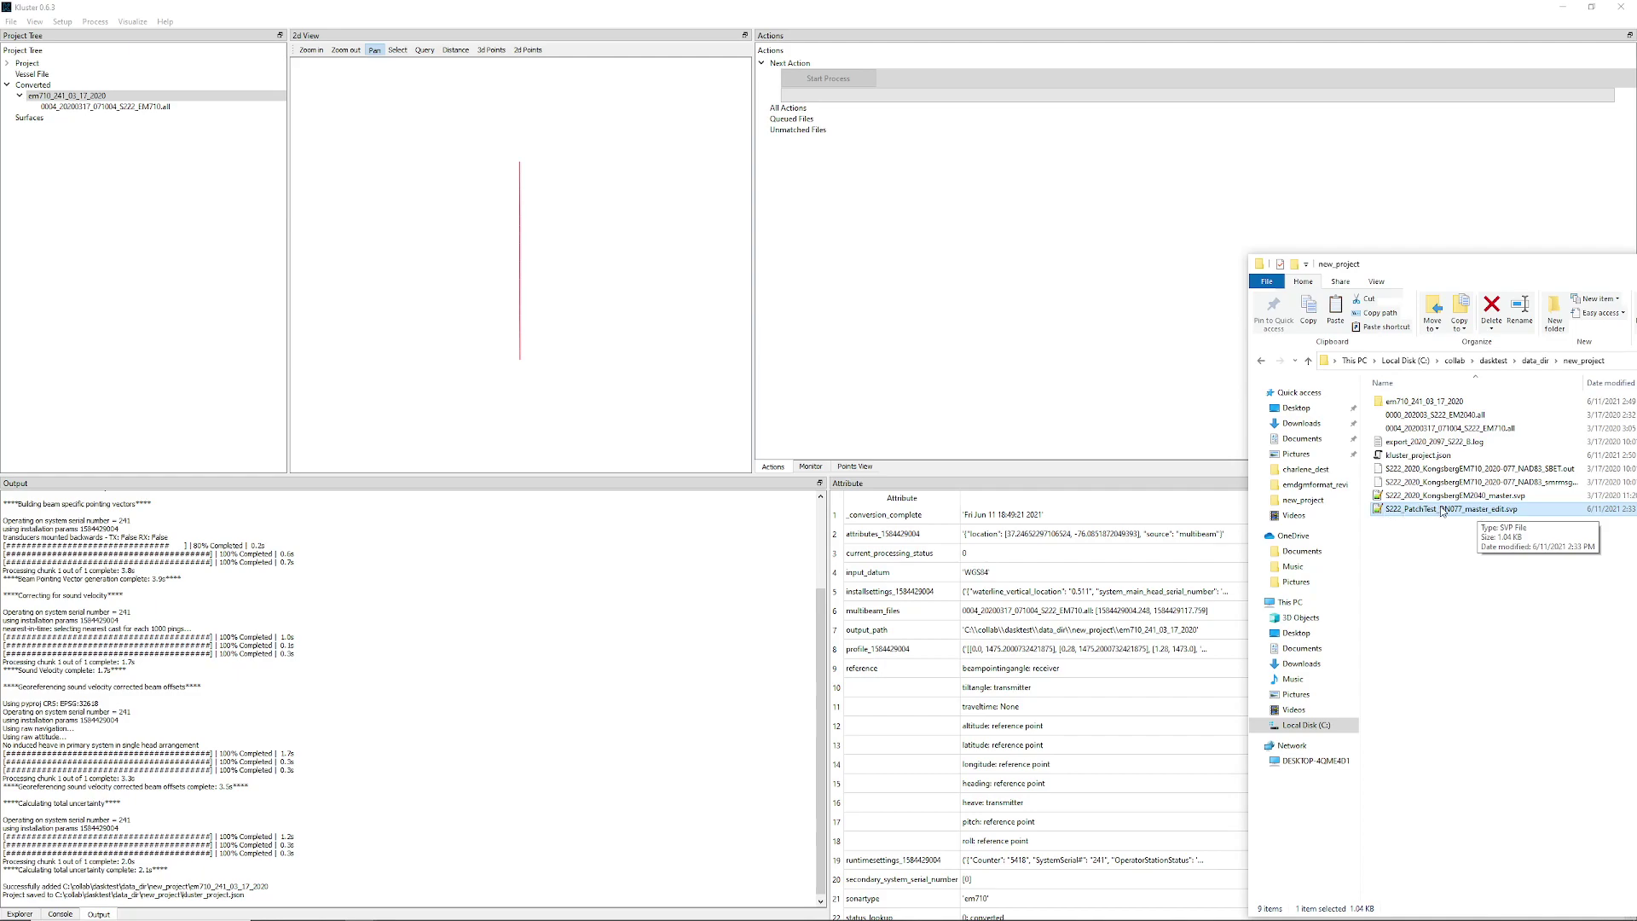
left_click_drag(1467, 515, 75, 244)
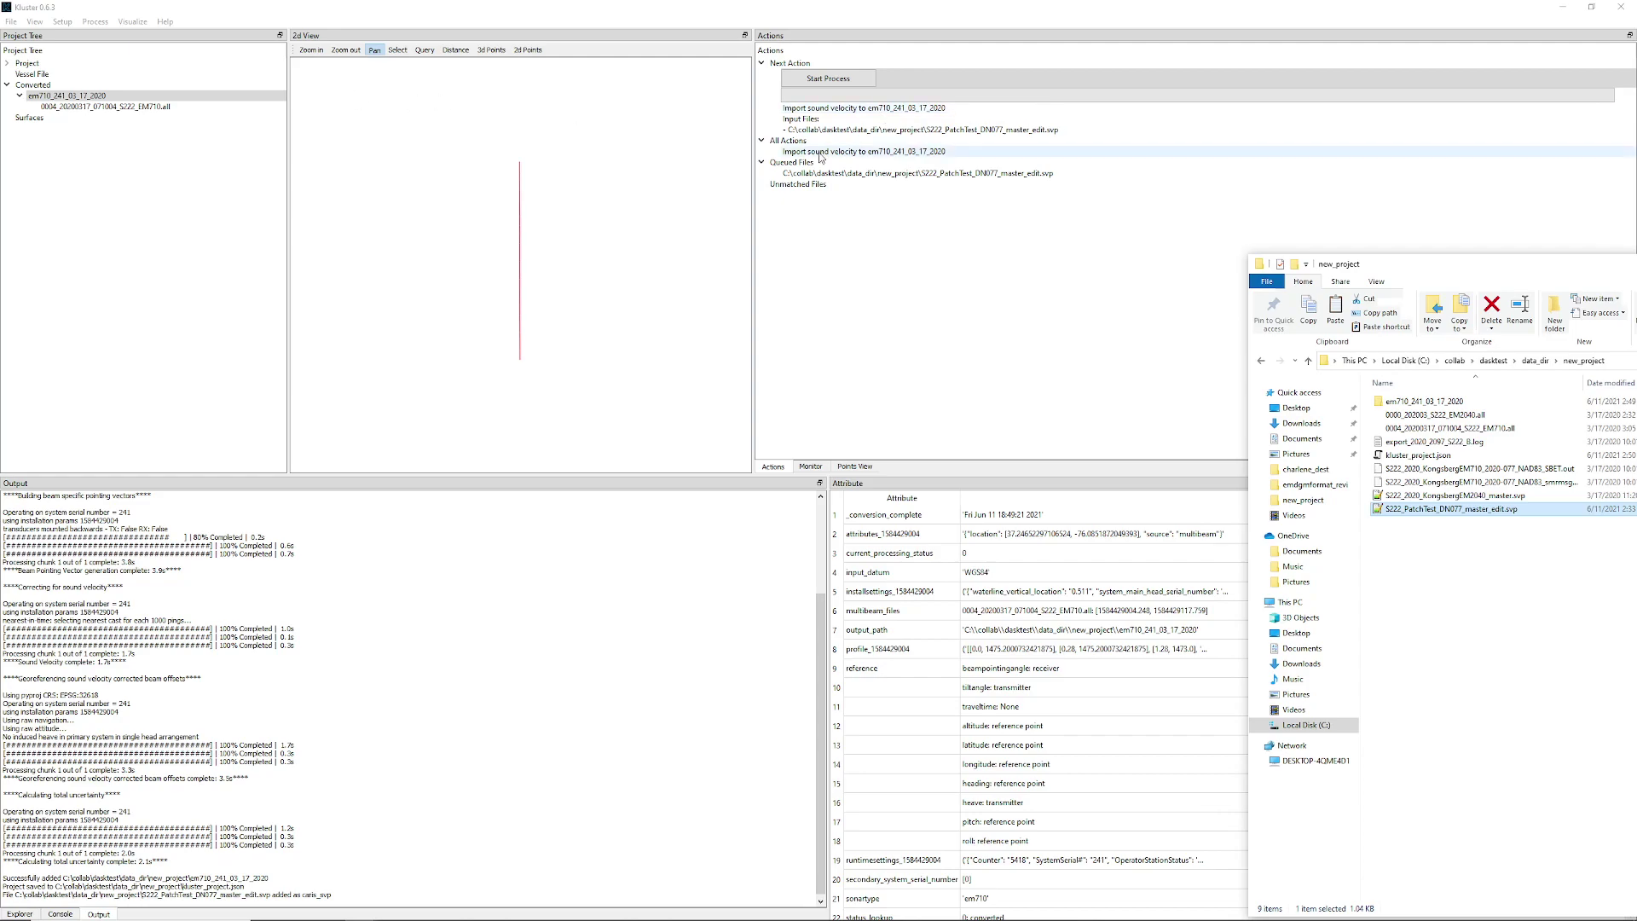
left_click(842, 79)
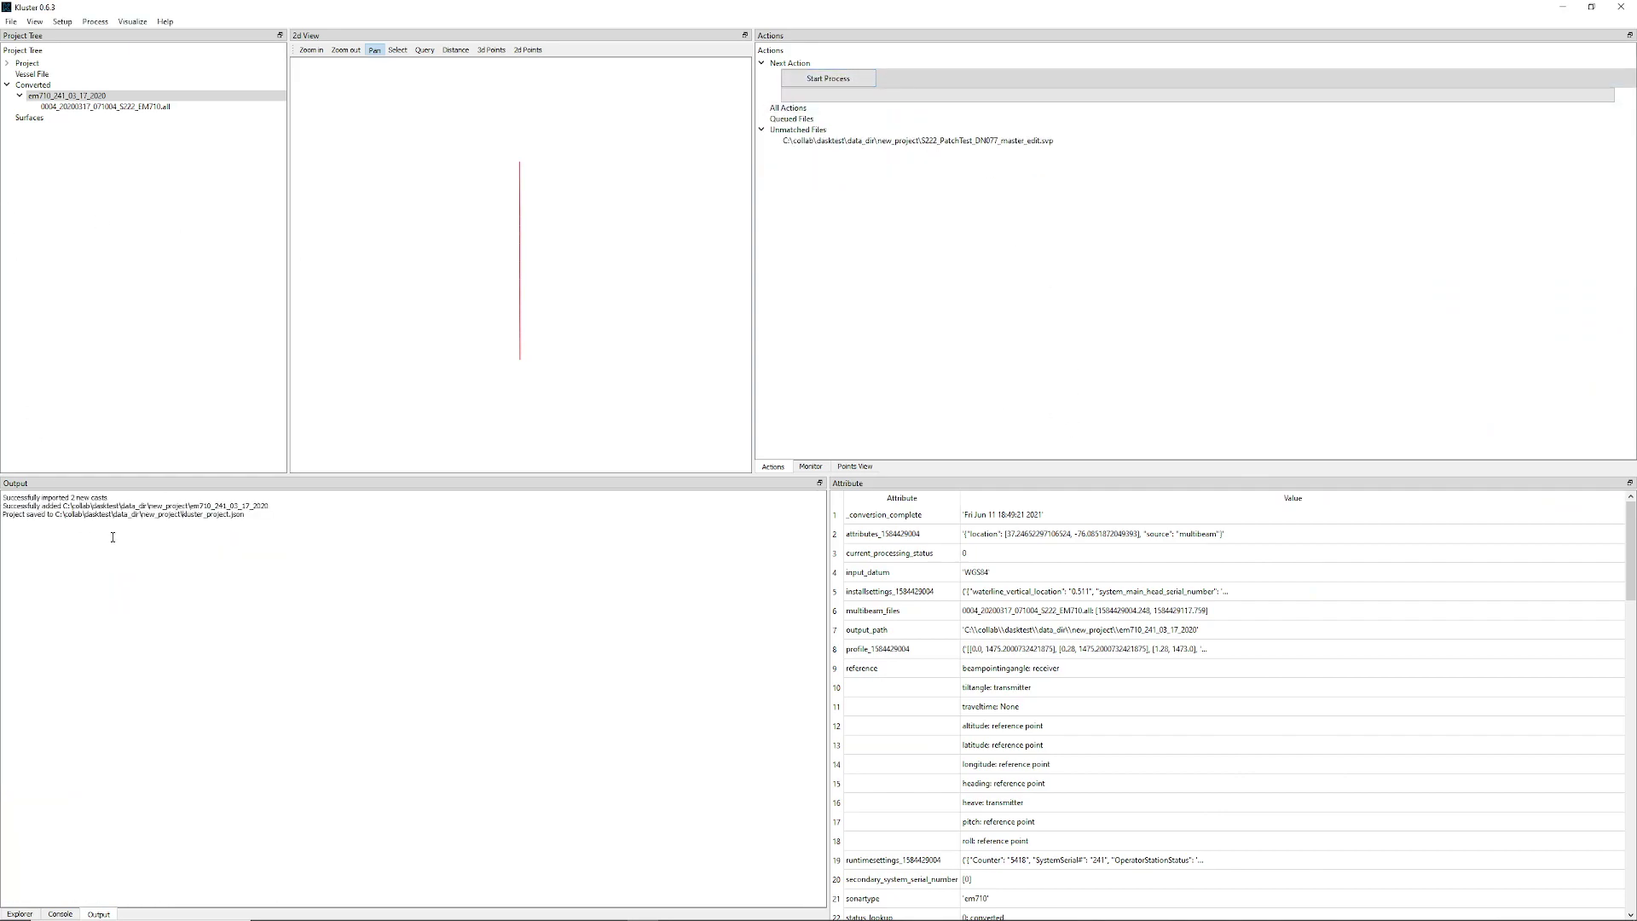
Examine the cast import output and the cast attribute and profile entries of the converted dataset.
triple_click(108, 498)
left_click(85, 96)
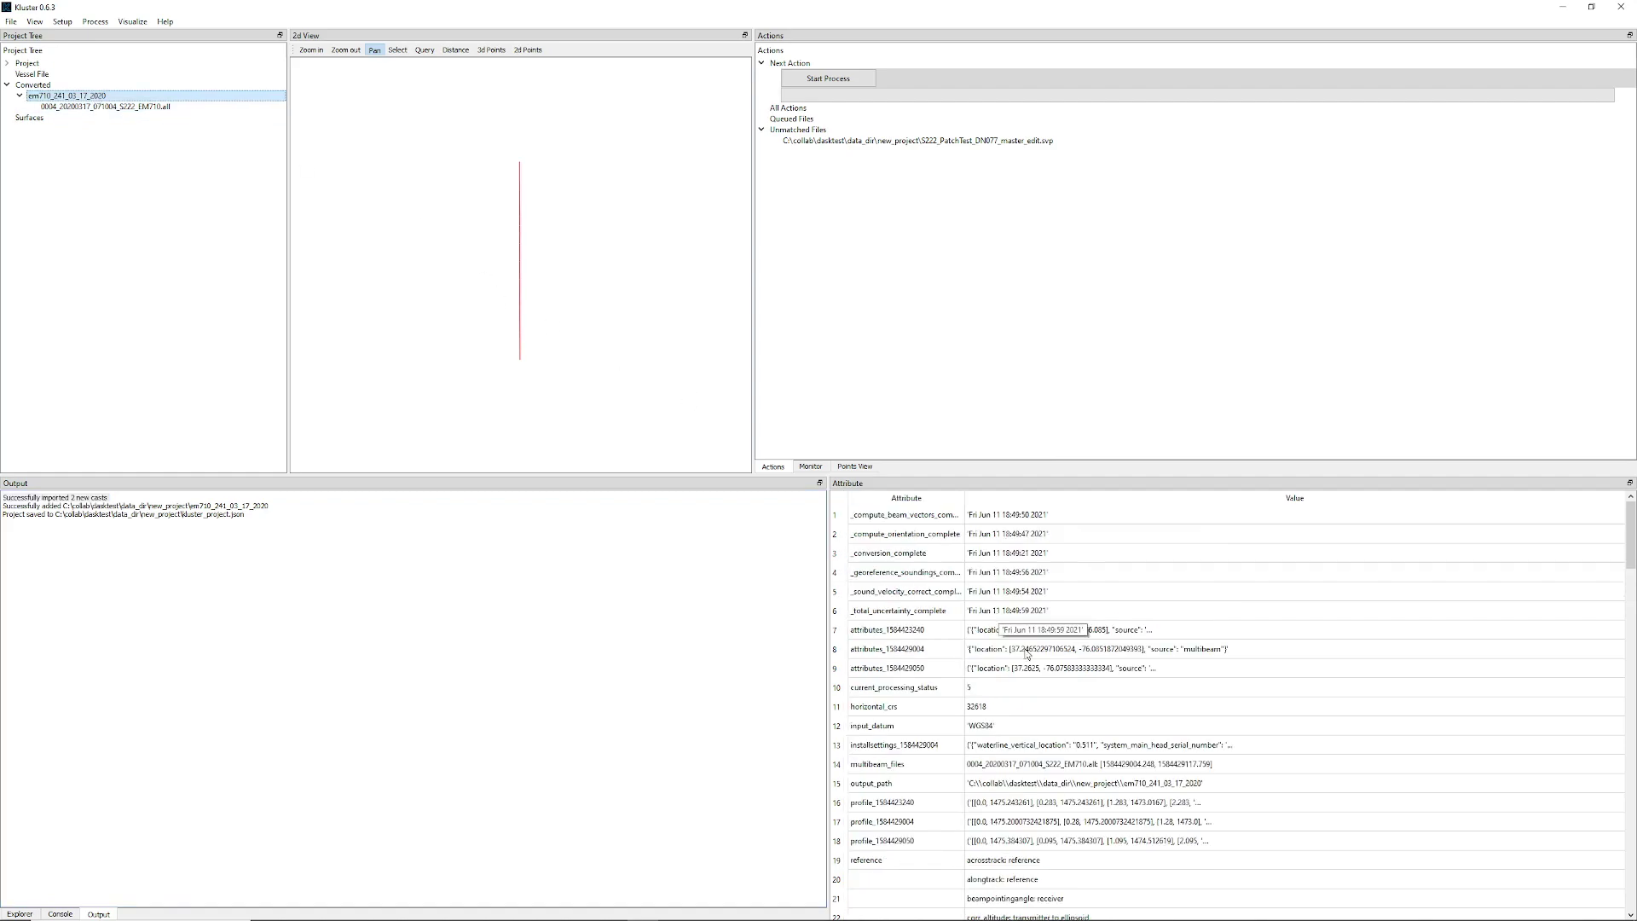
left_click(915, 638)
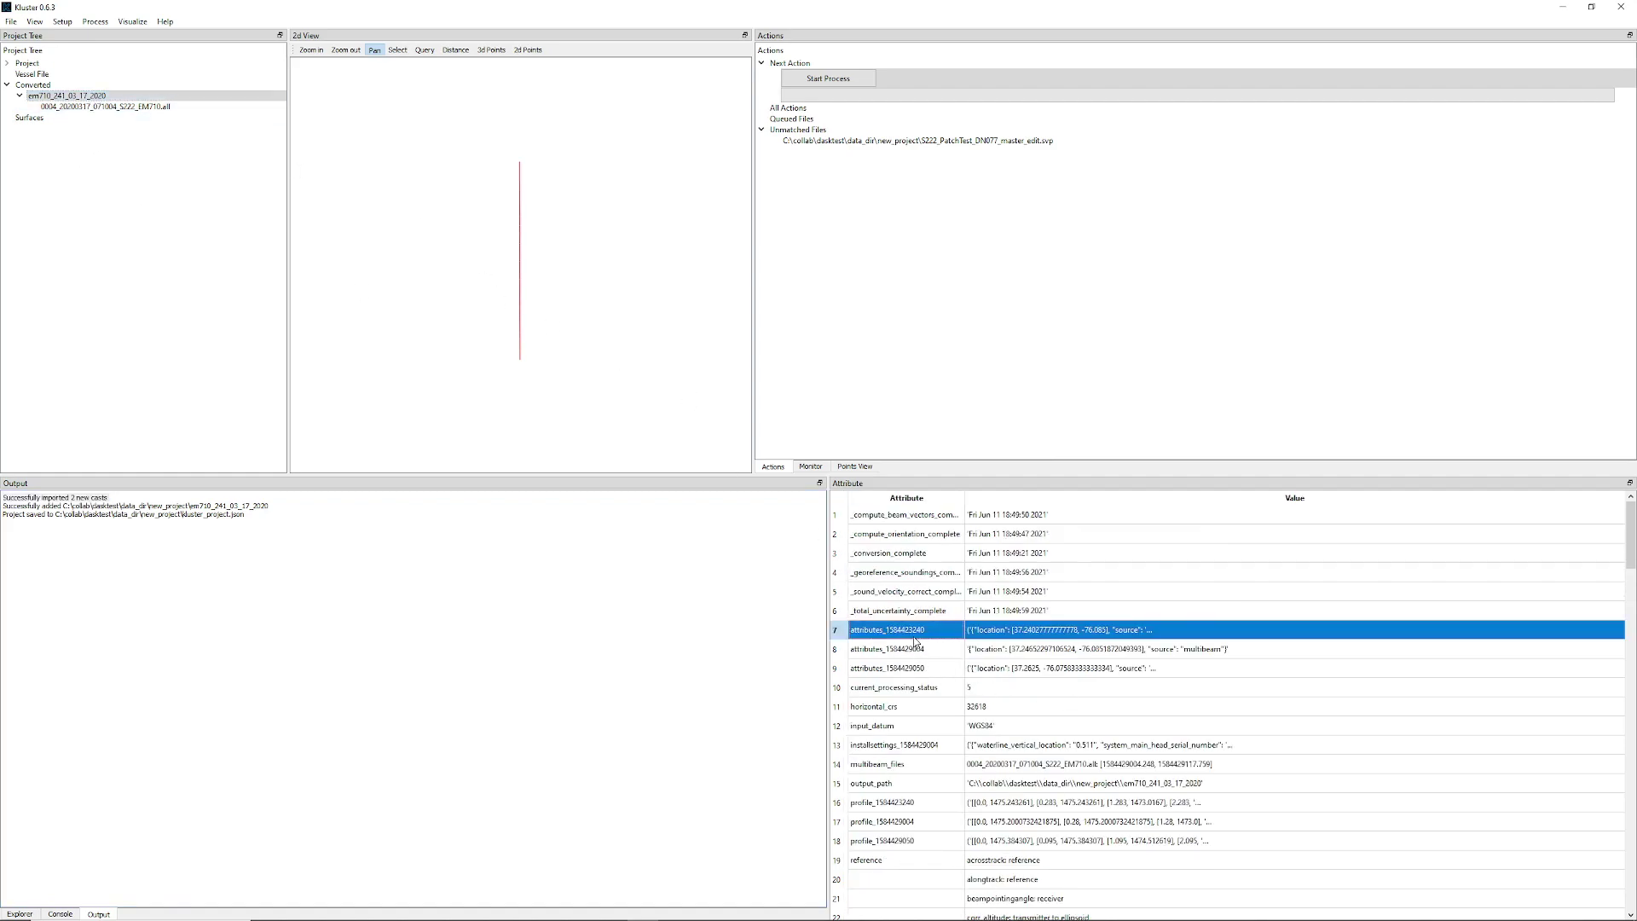
left_click(918, 650)
left_click(916, 802)
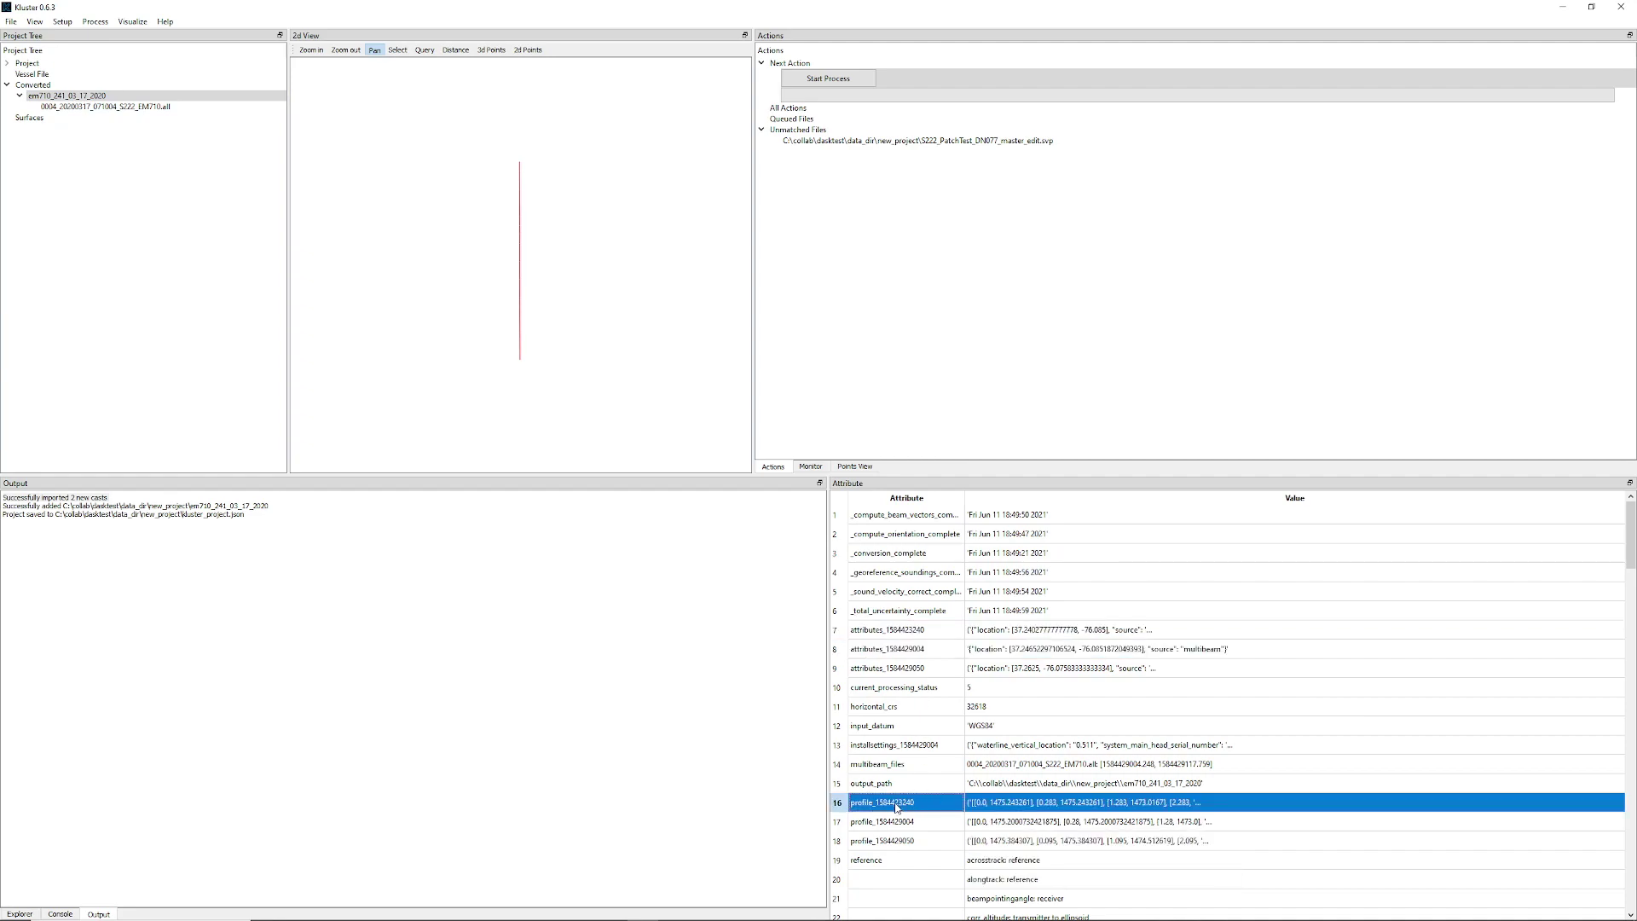
left_click(1055, 631)
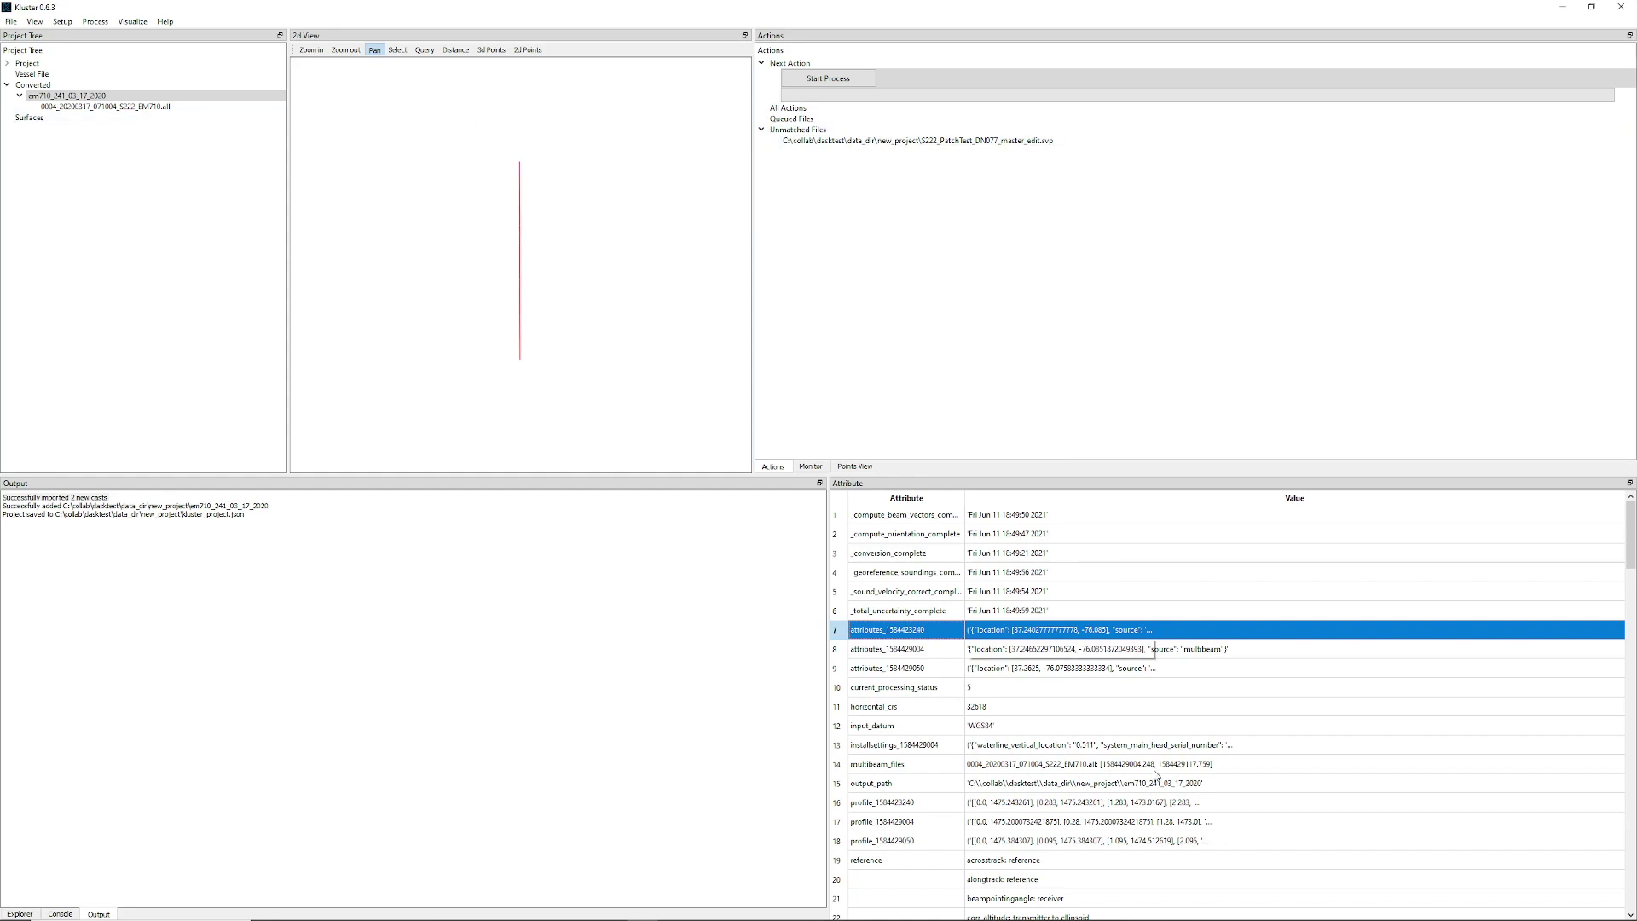
mouse_move(911, 141)
Add S222_2020_KongsbergEM710_2020-077_NAD83_SBET.out to the project and check which supporting files it requires.
key("alt+Tab")
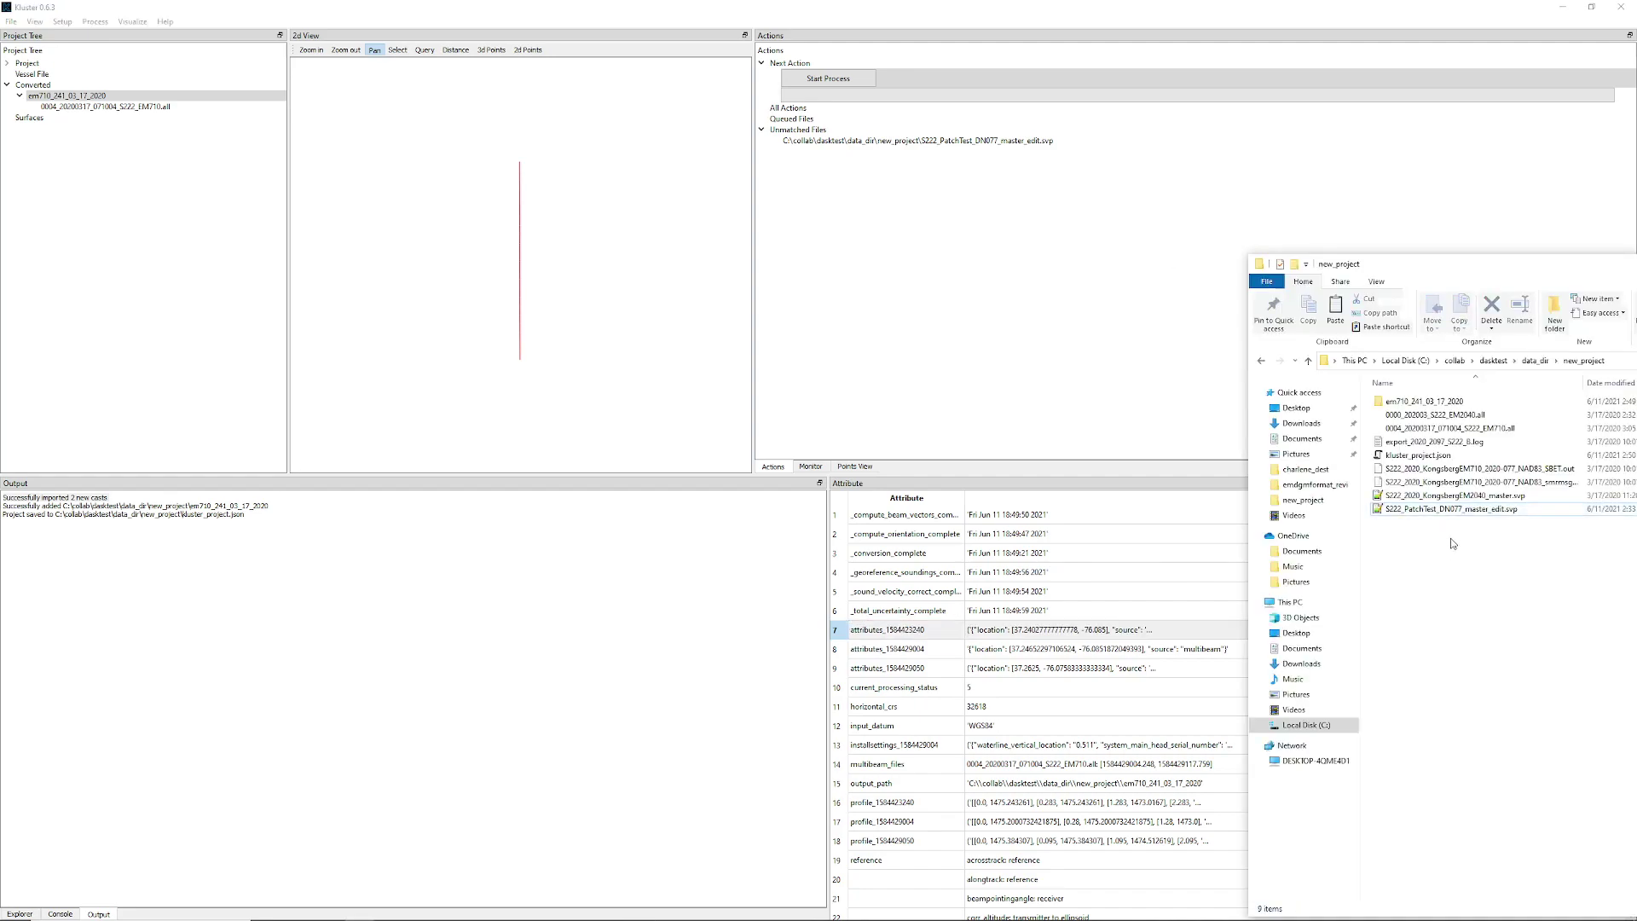
left_click(1475, 468)
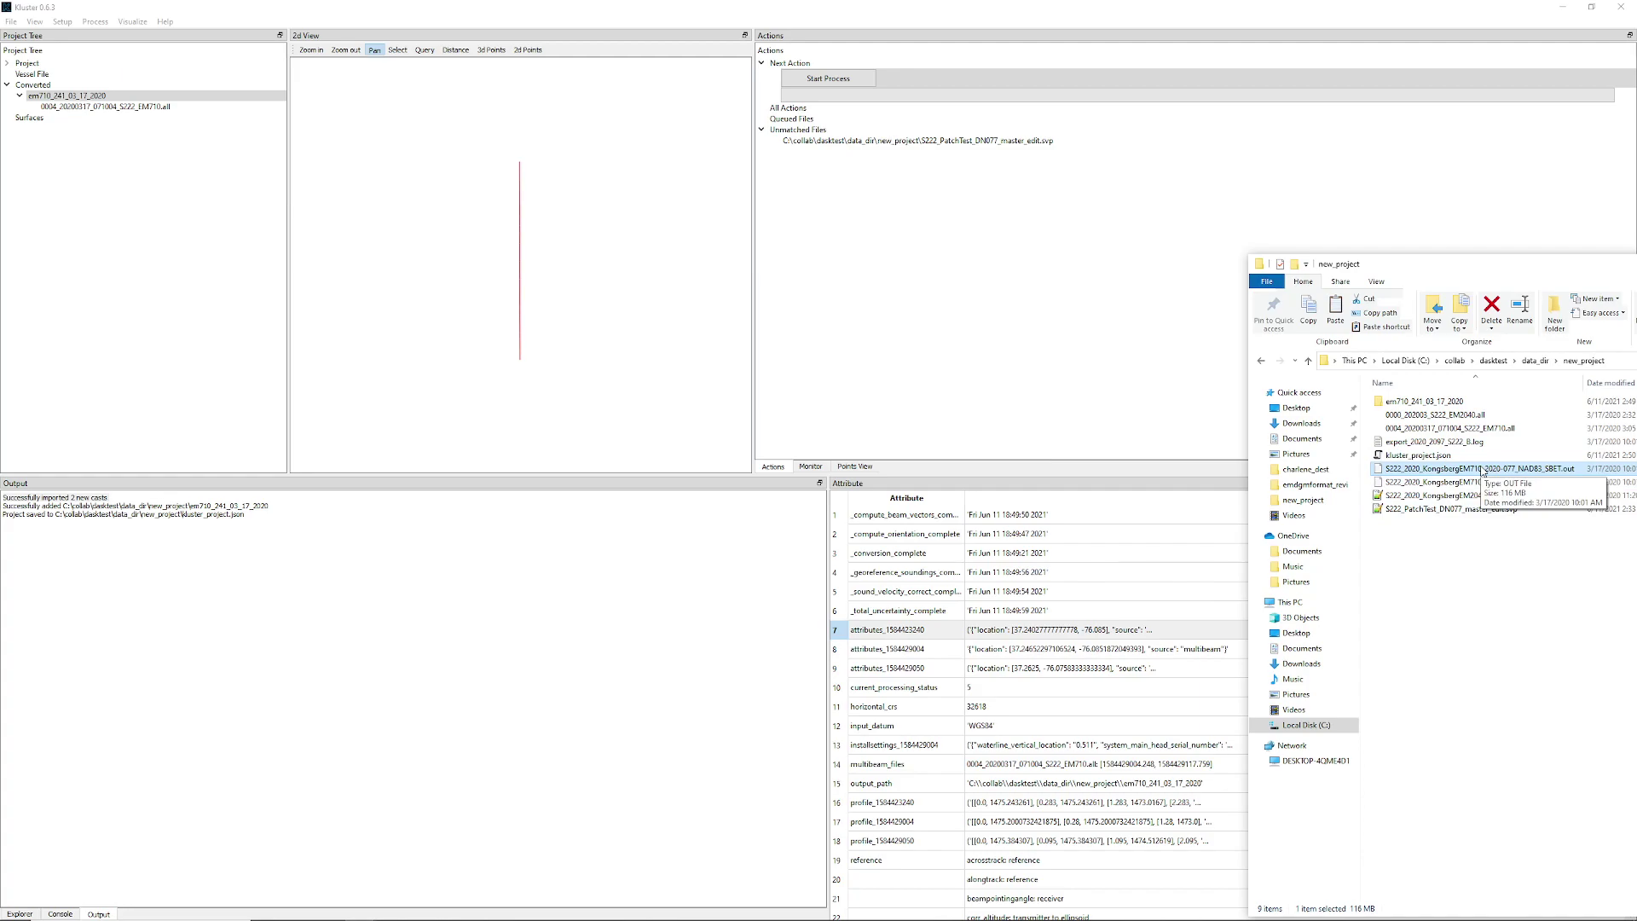
left_click_drag(1482, 472, 146, 214)
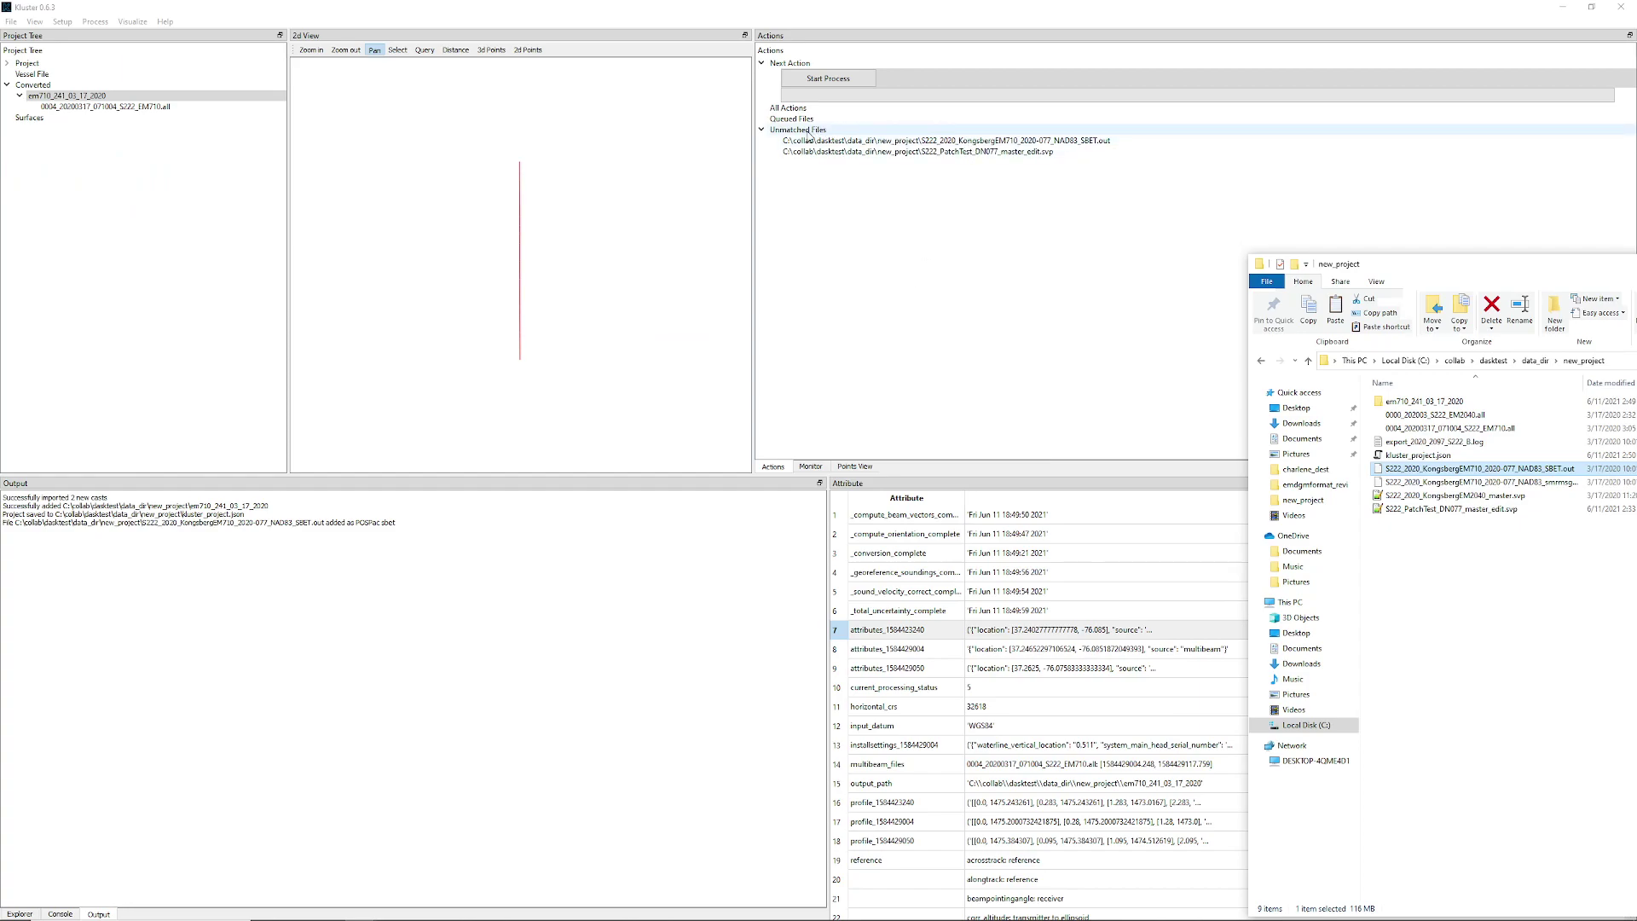
left_click(863, 145)
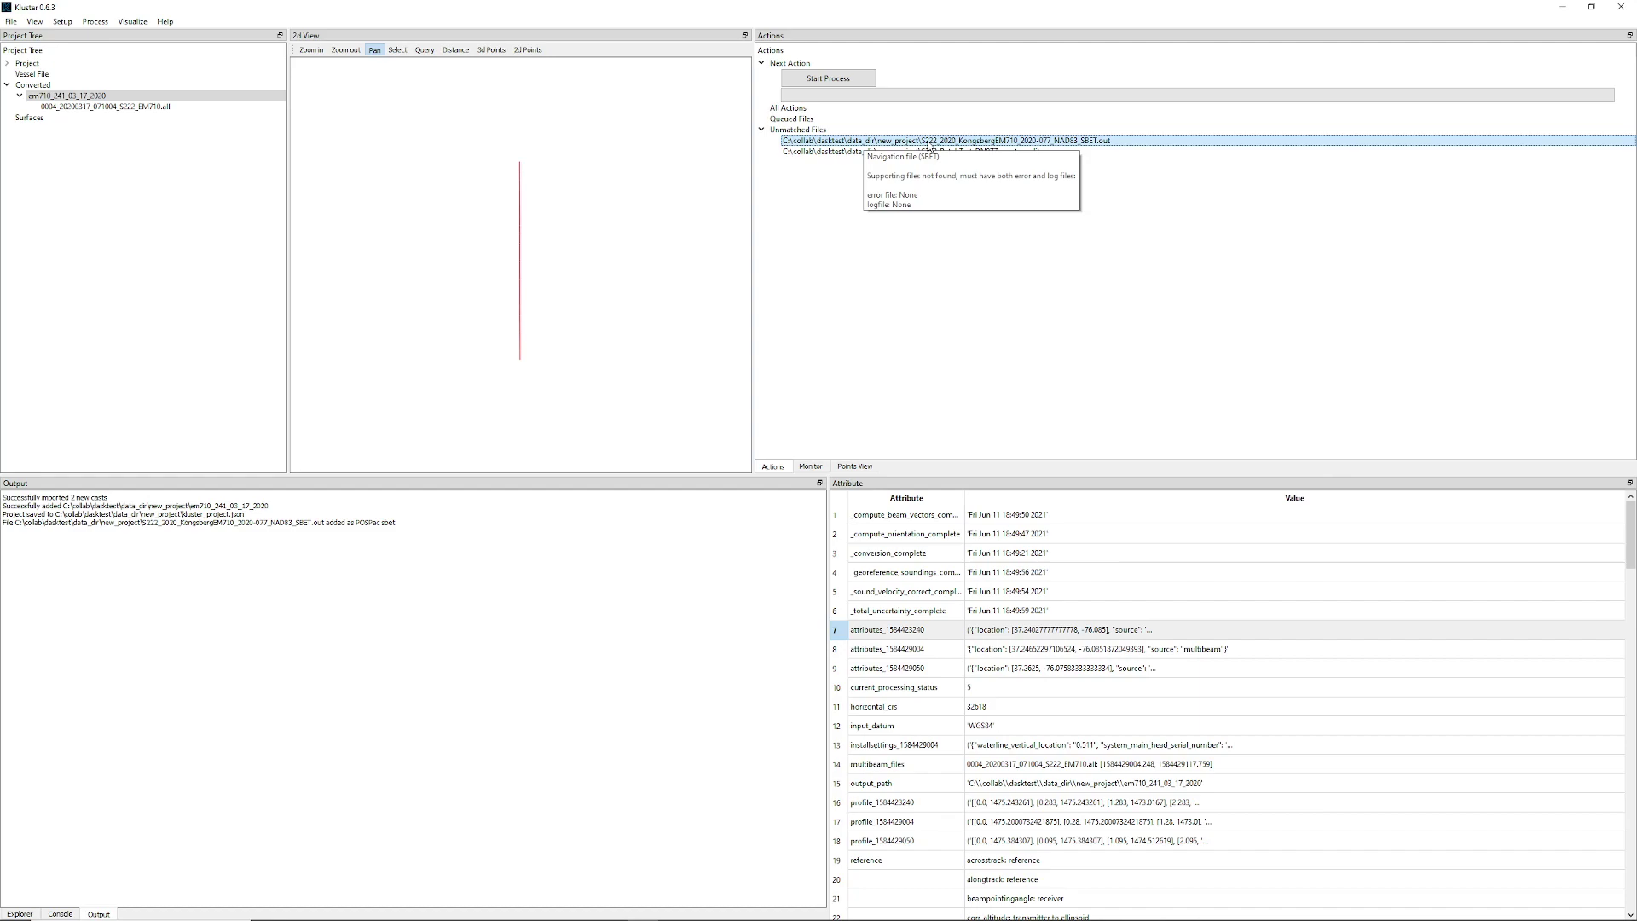
Add the error file S222_2020_KongsbergEM710_2020-077_NAD83_smrmsg.out to the project and check its match with the SBET file.
key("alt+Tab")
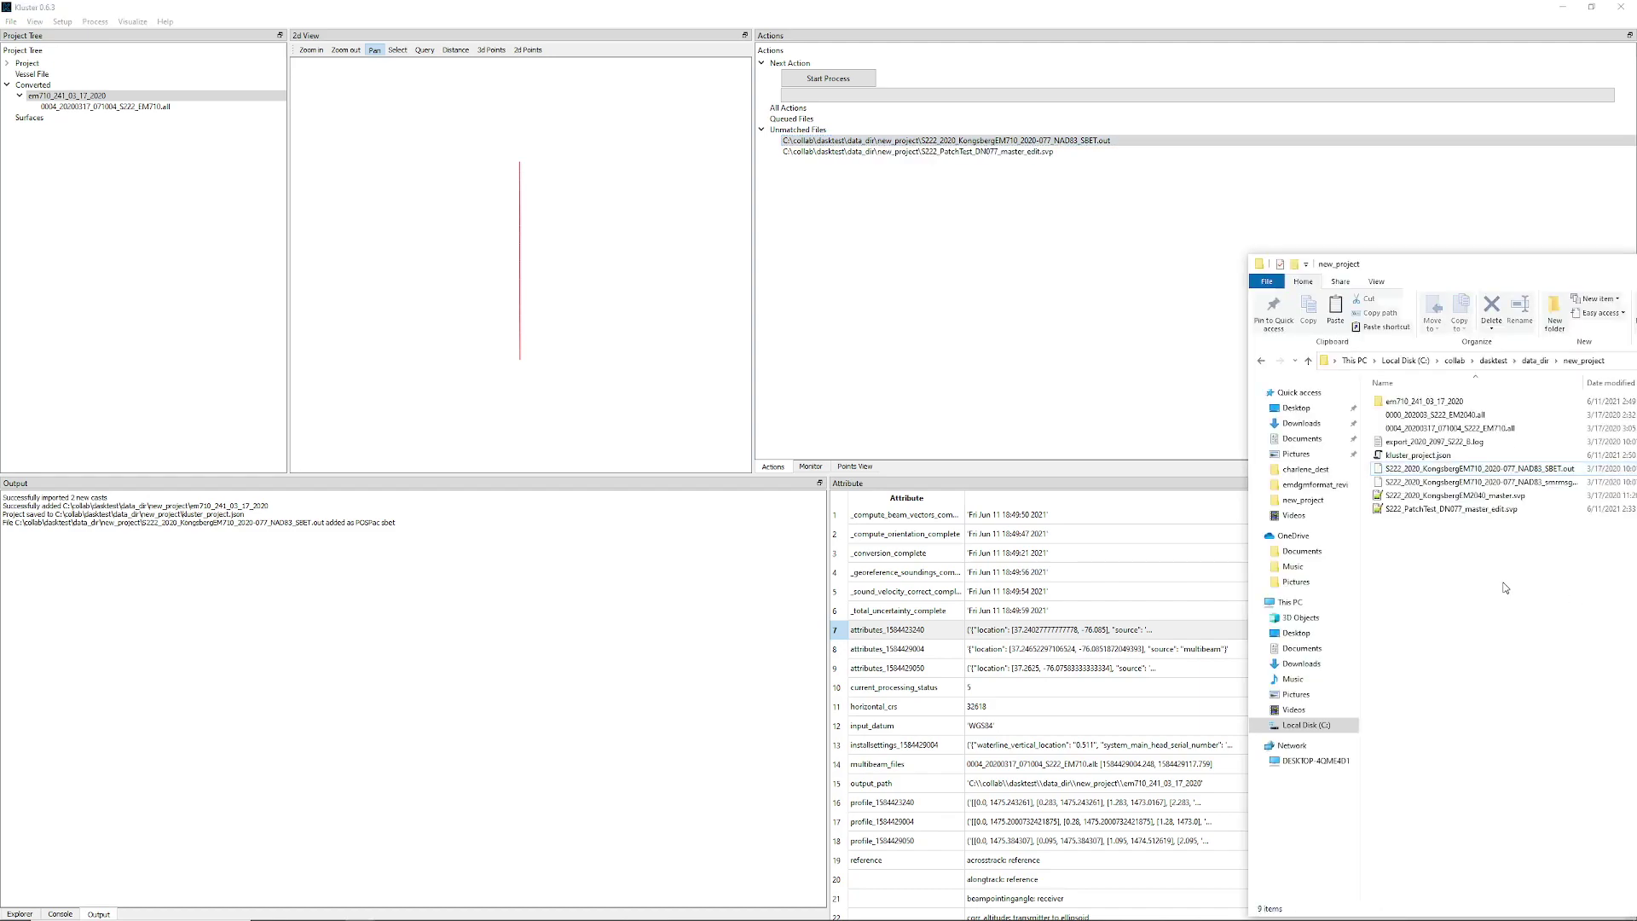
left_click(1501, 483)
left_click_drag(1500, 487, 117, 235)
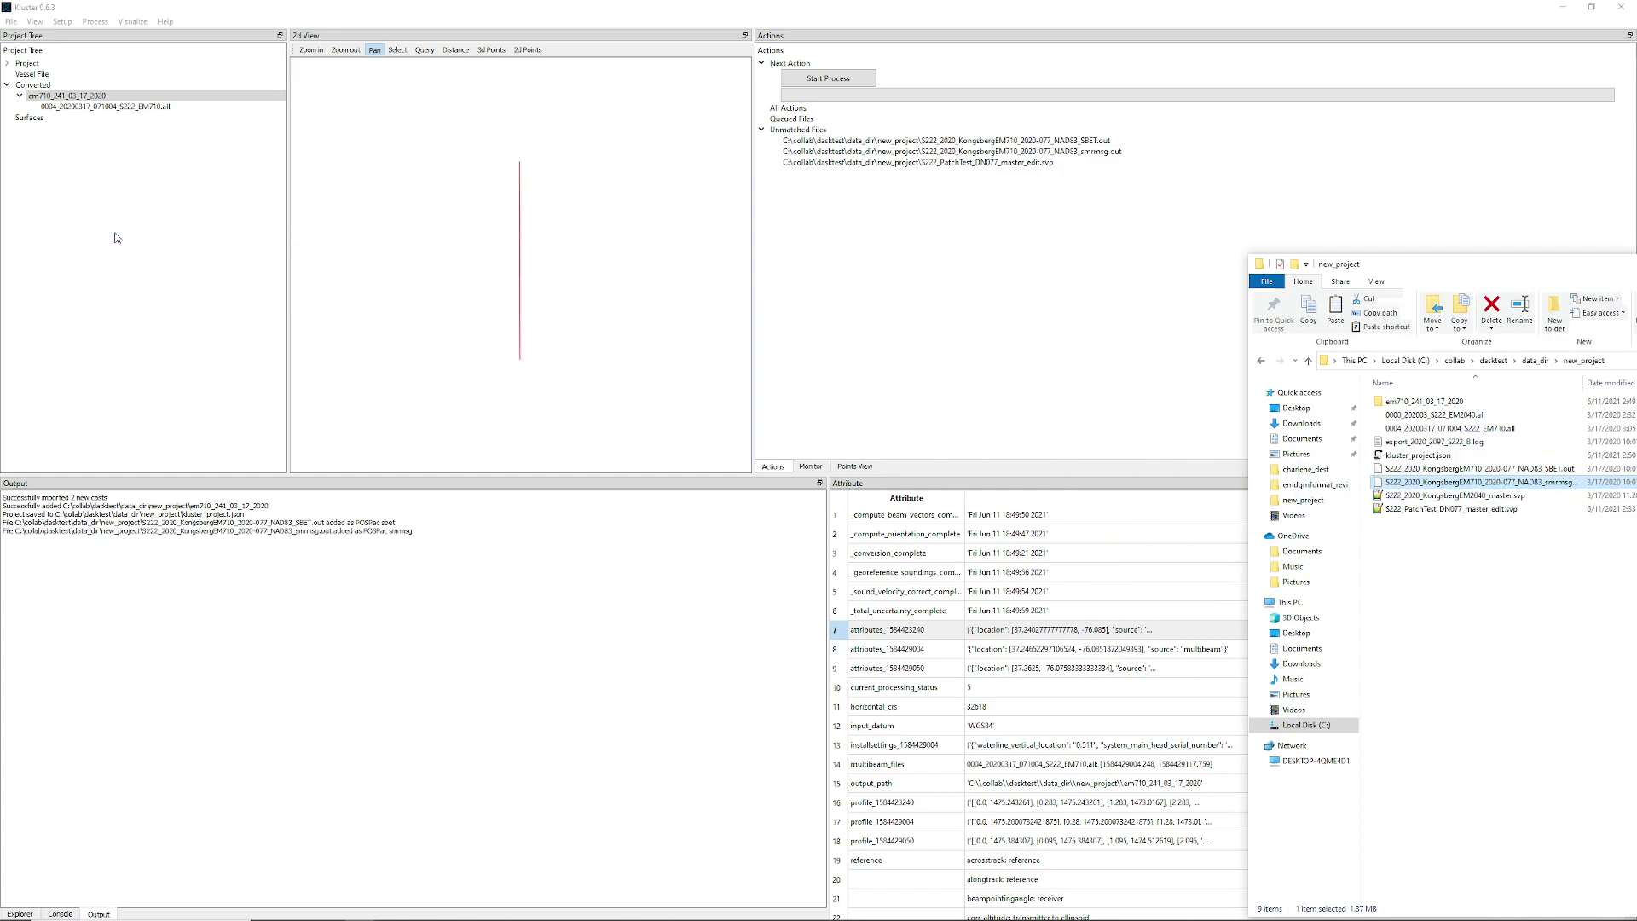
left_click(1038, 142)
mouse_move(1035, 144)
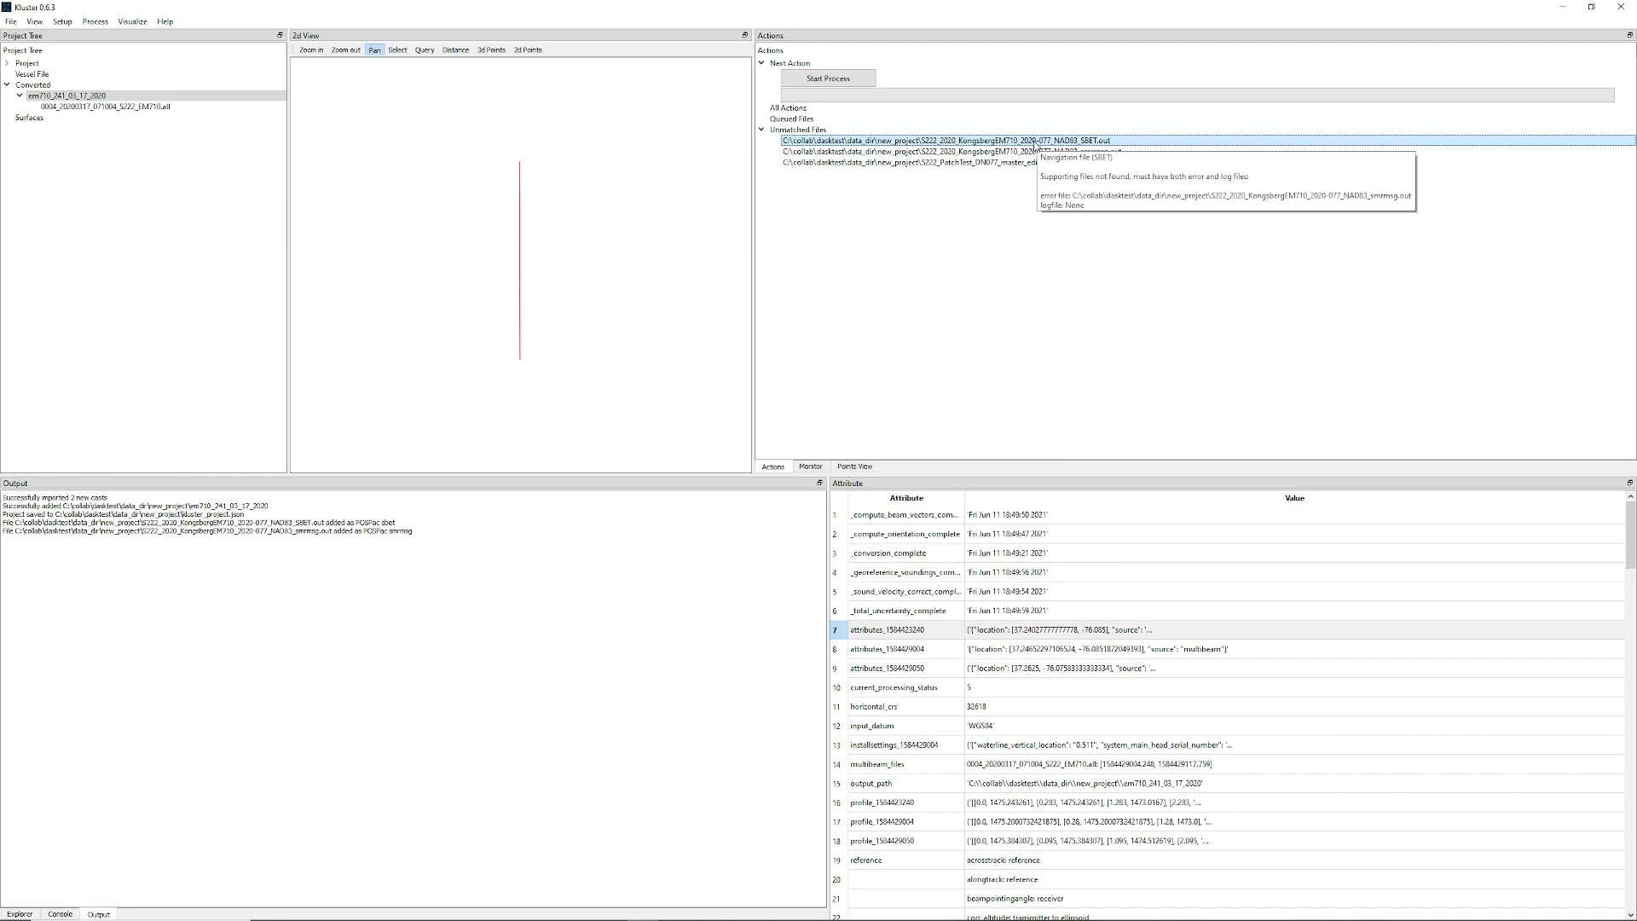
Add the navigation export log export_2020_2097_S222_B.log to the project to complete the SBET file set.
key("alt+Tab")
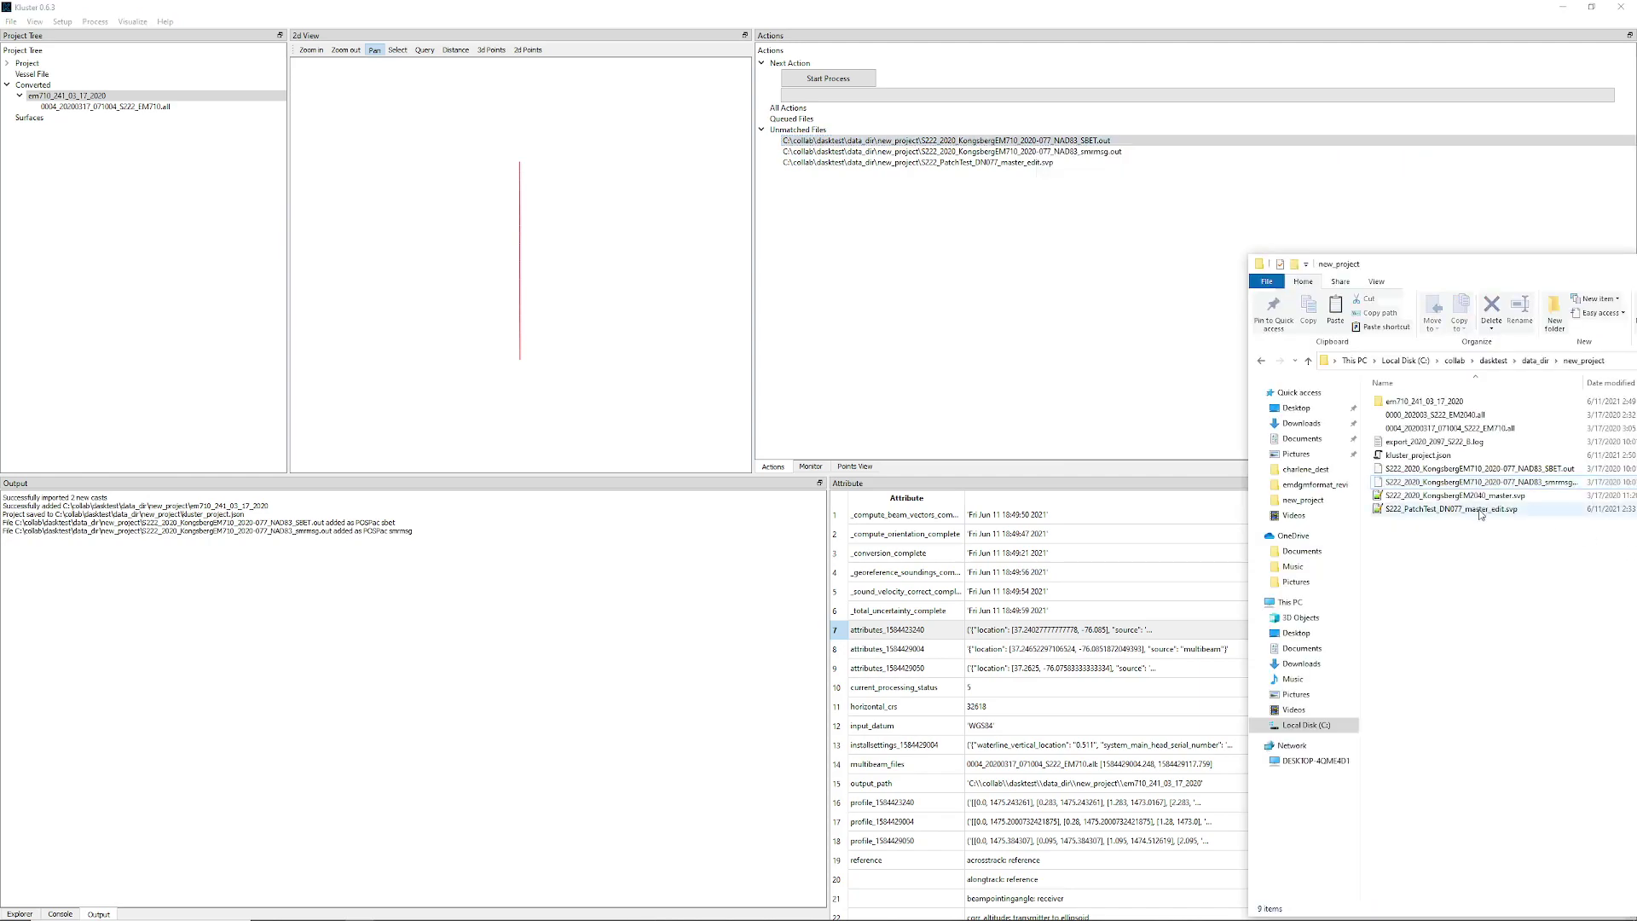
left_click(1435, 443)
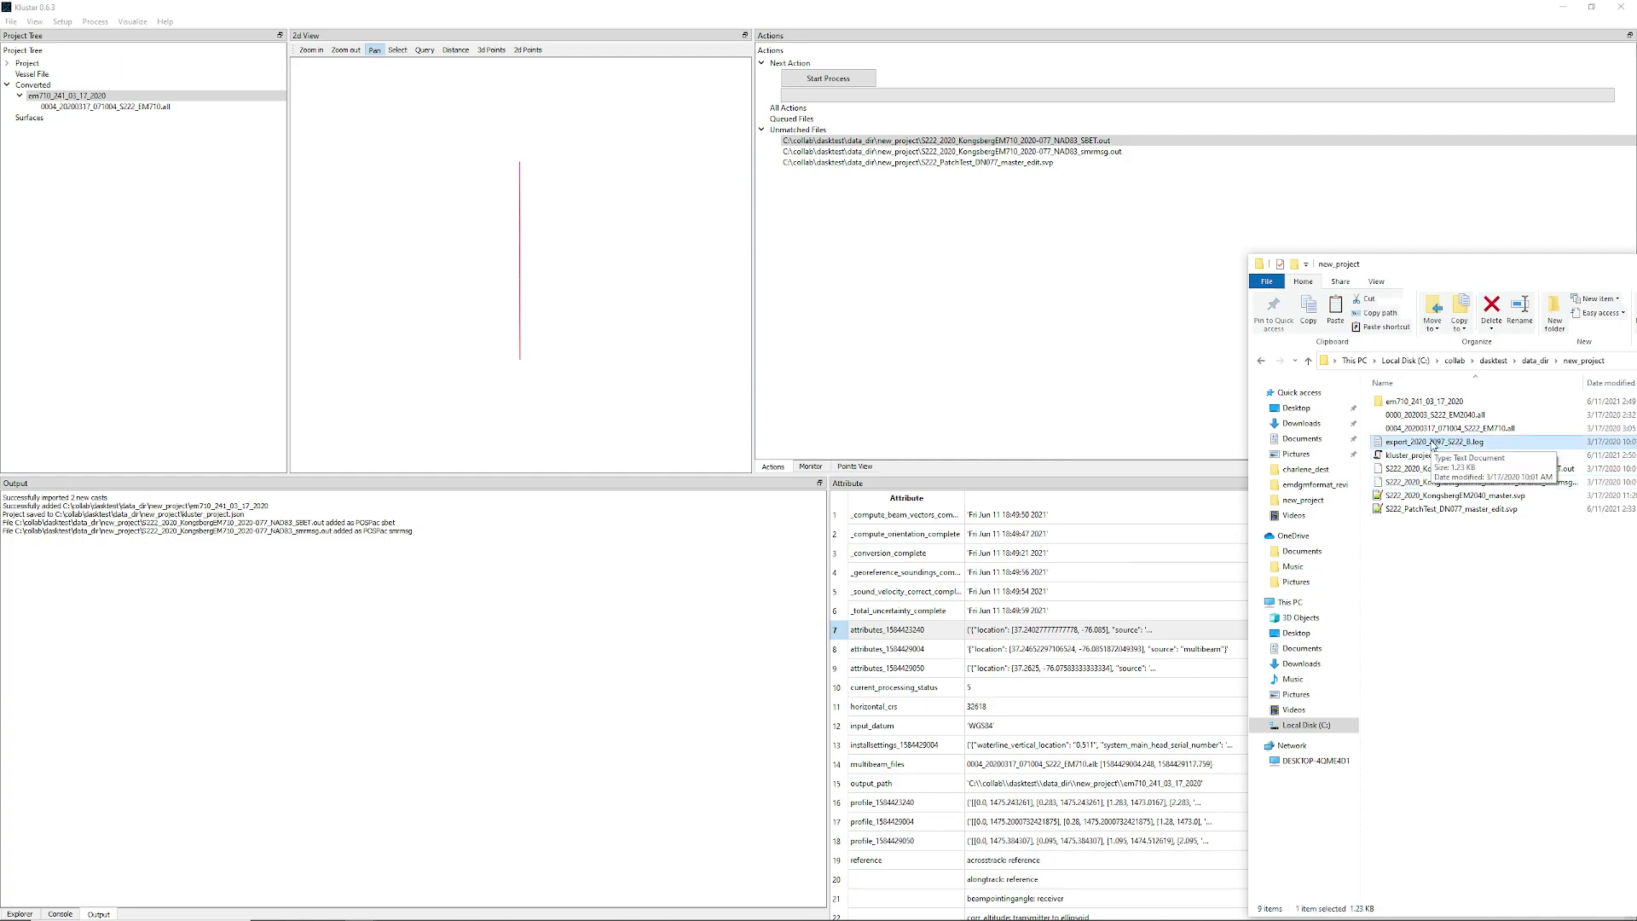
left_click_drag(1435, 445, 92, 207)
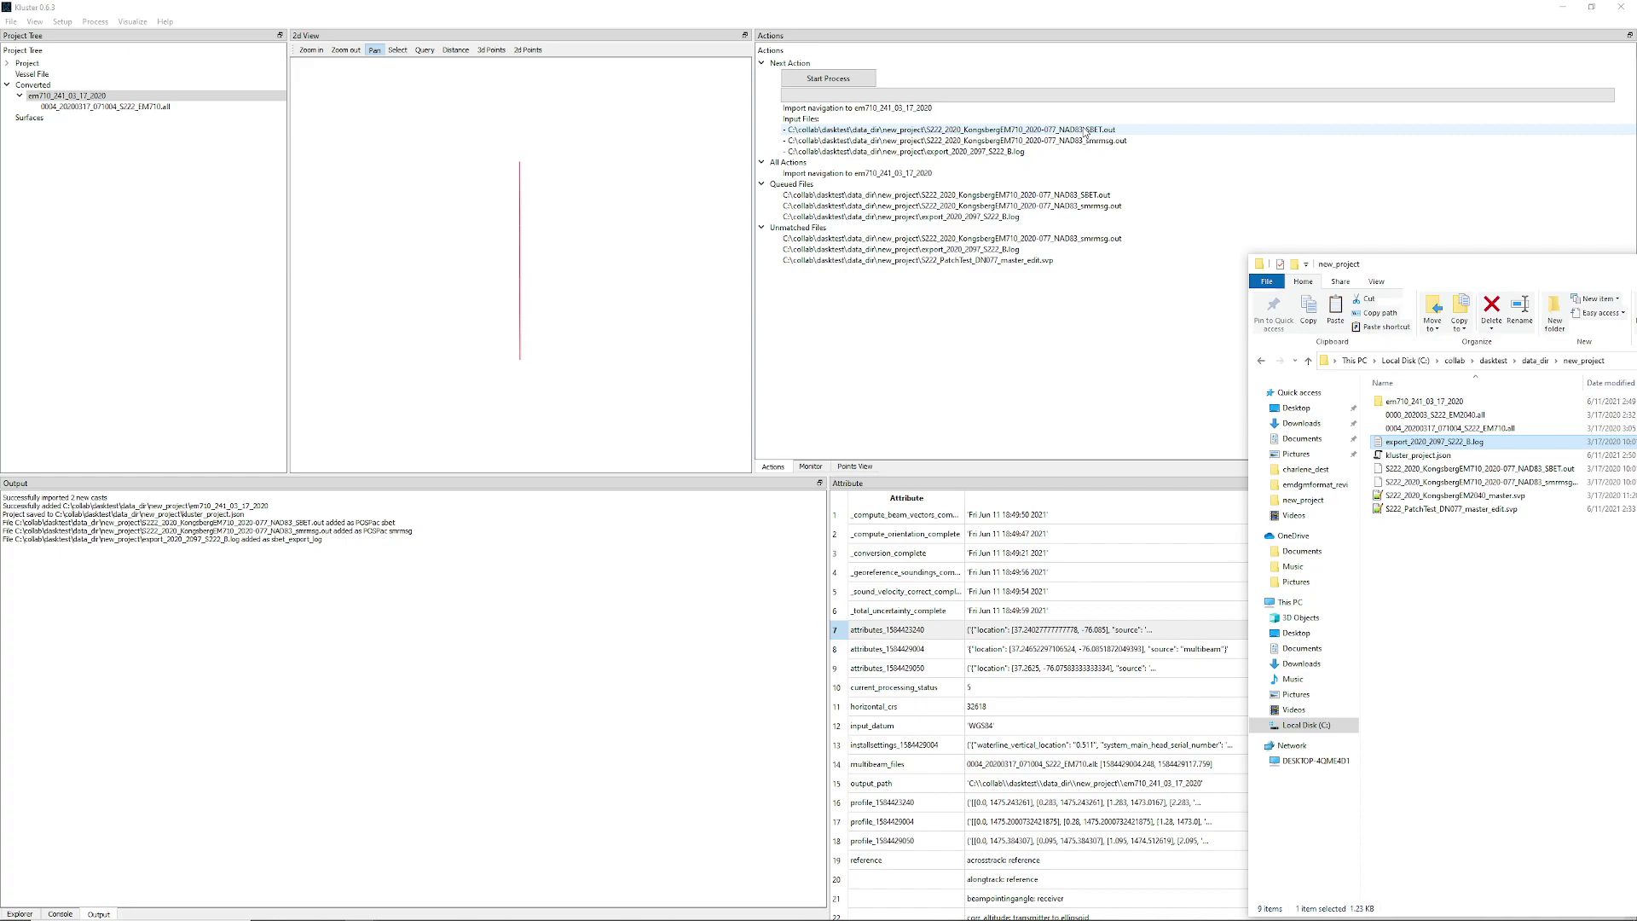
Review the manual processed navigation import settings for em710_241_03_17_2020 and close them without importing.
left_click(78, 97)
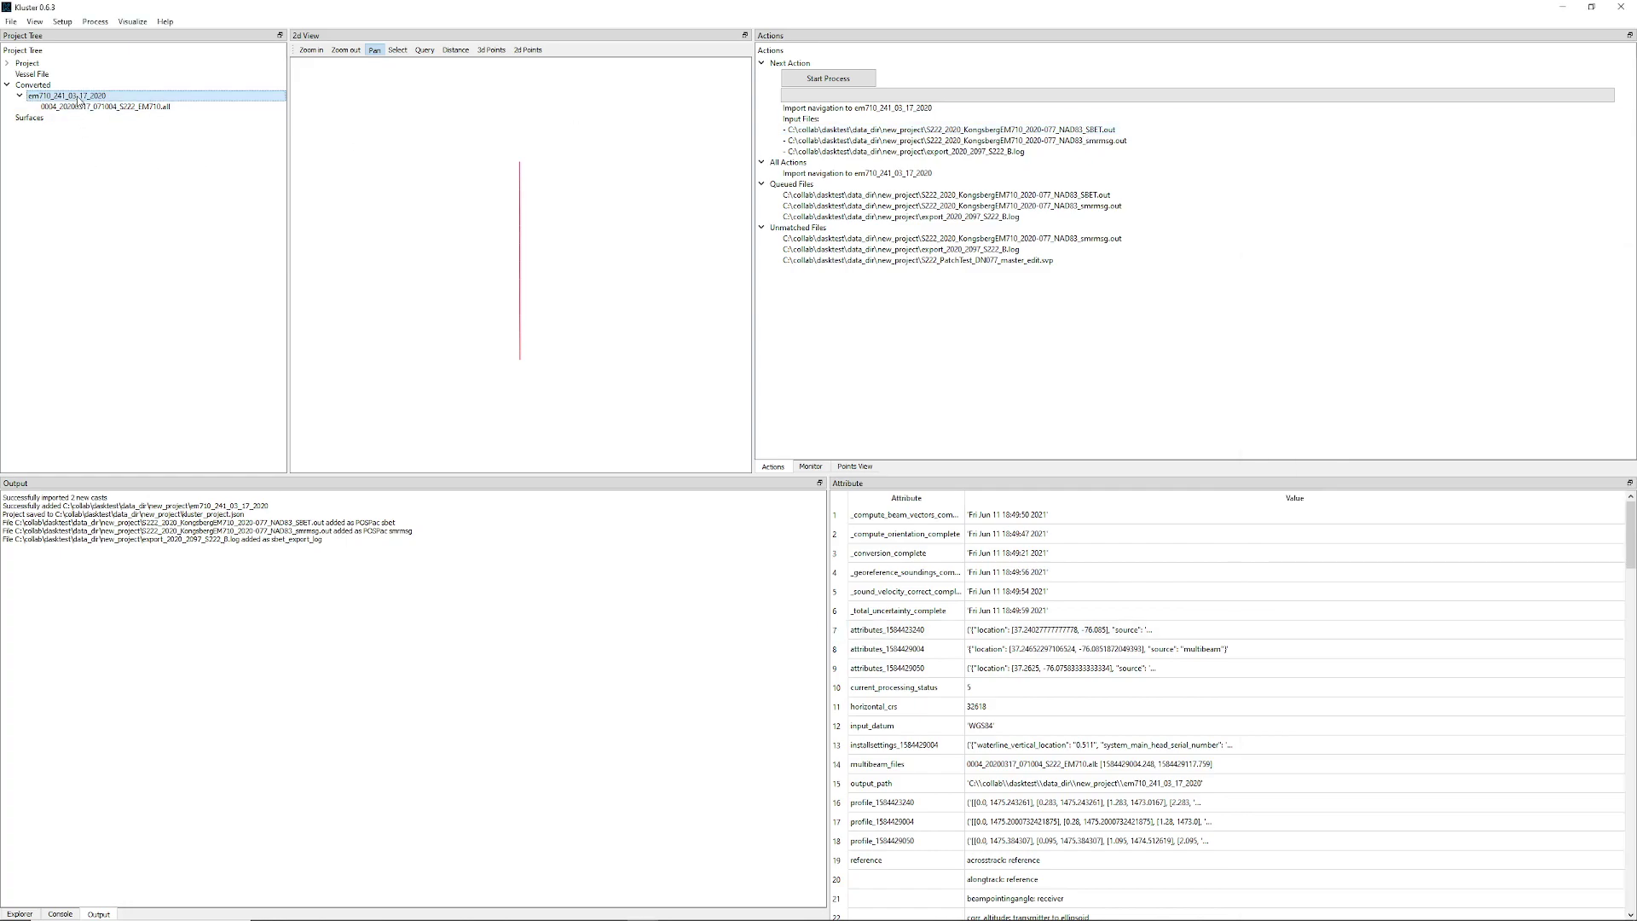
left_click(88, 24)
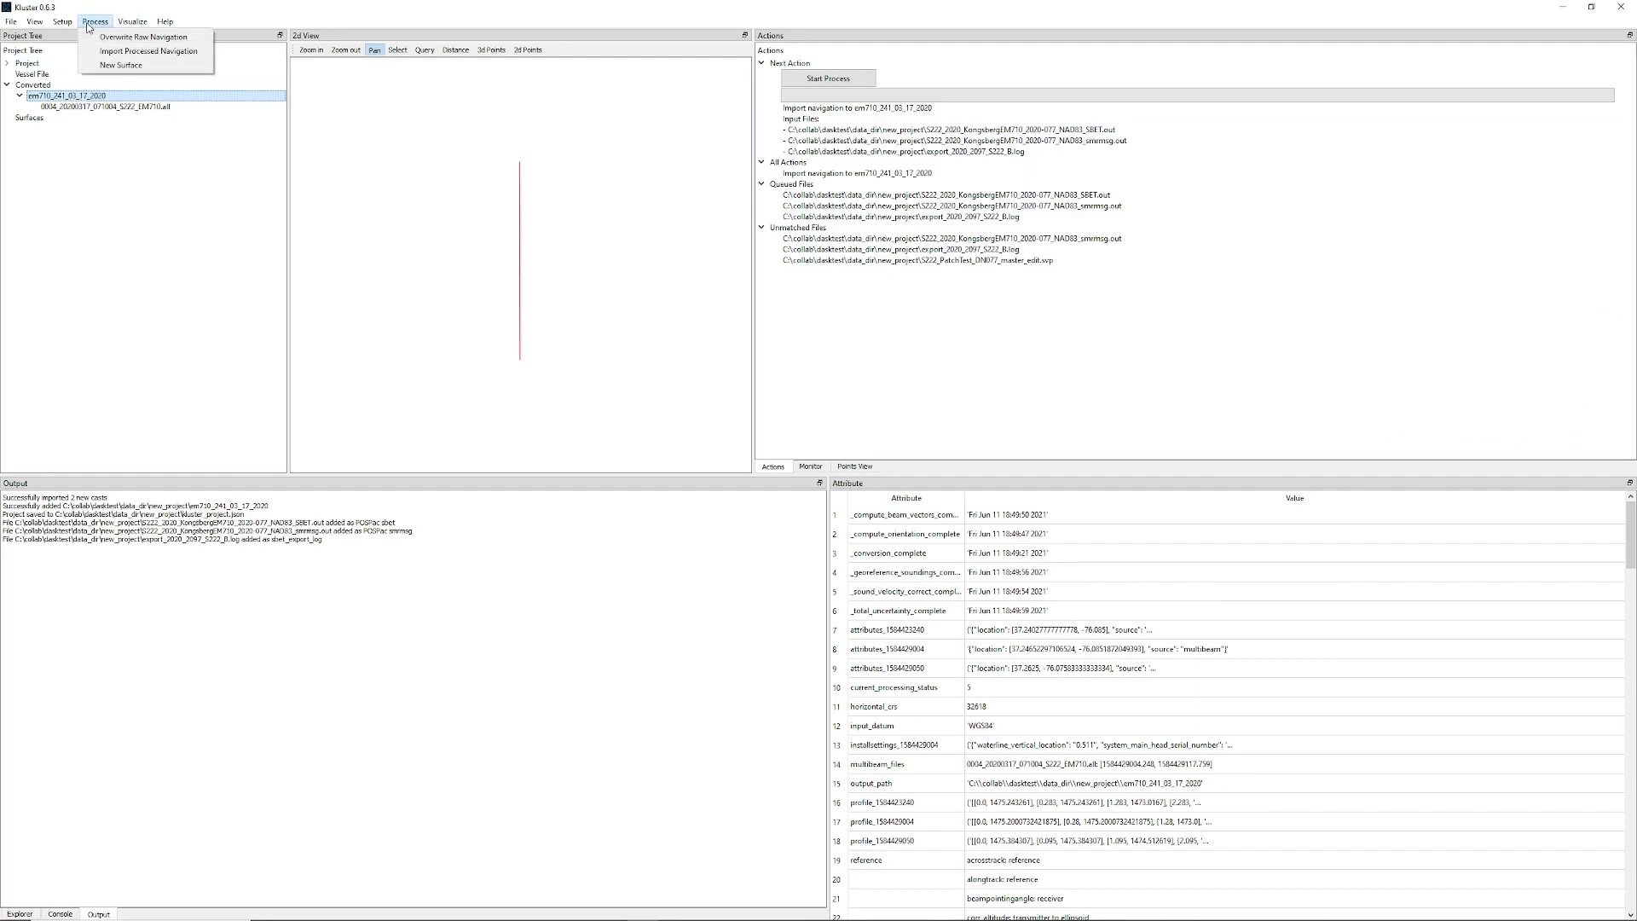
left_click(149, 51)
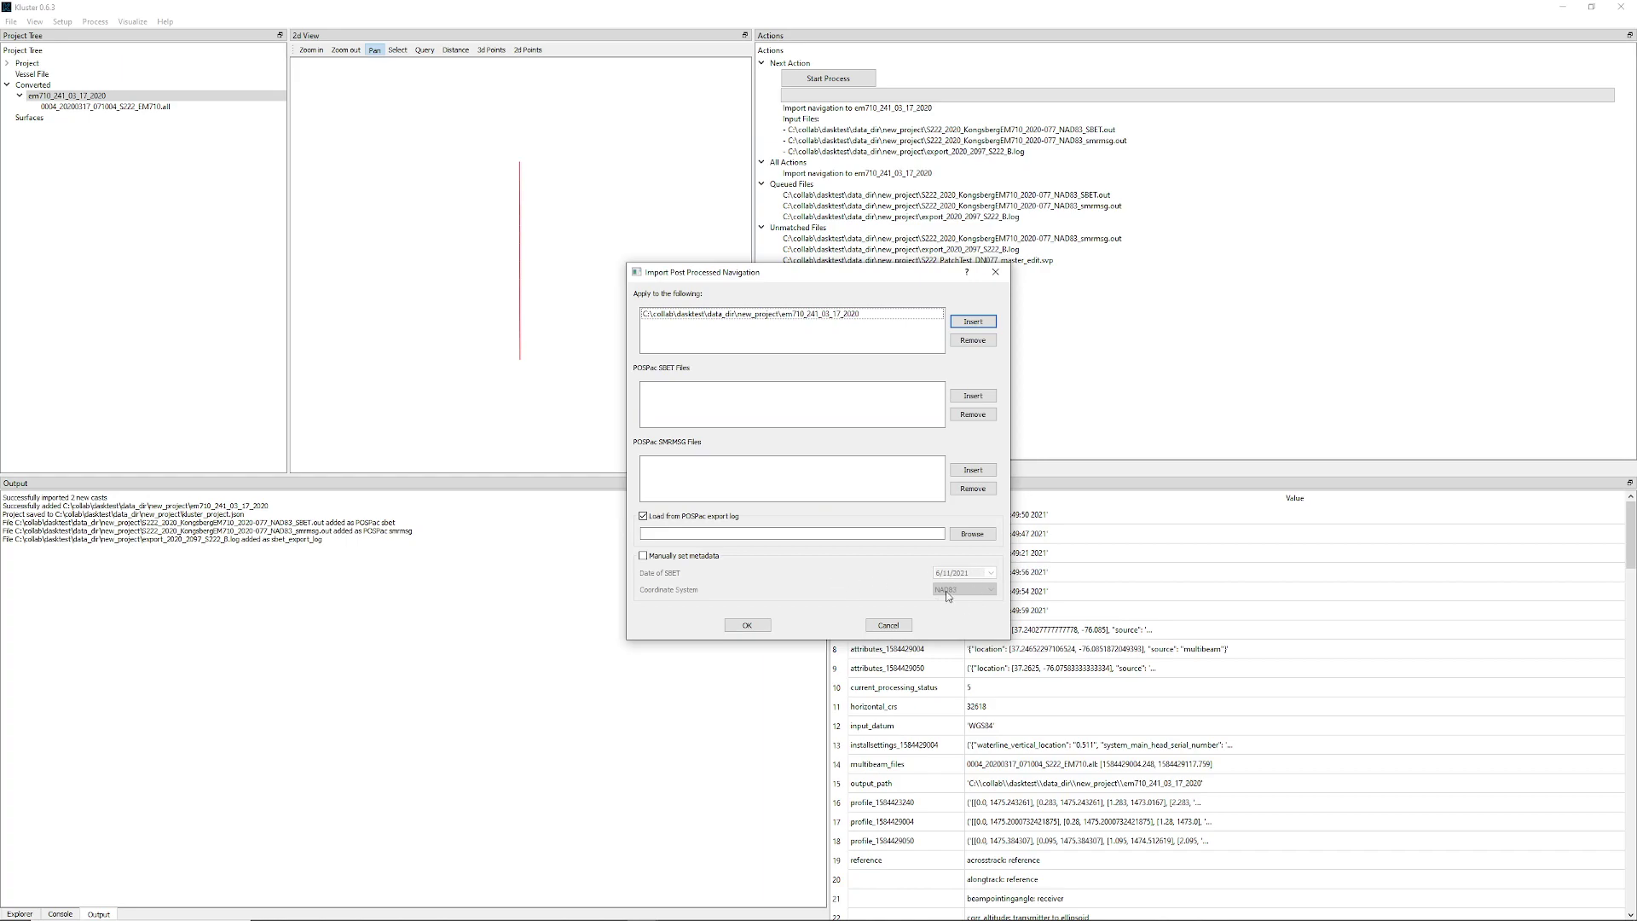
left_click(895, 627)
Import the queued post processed navigation into em710_241_03_17_2020 and reprocess the dataset starting with georeferencing.
left_click(852, 78)
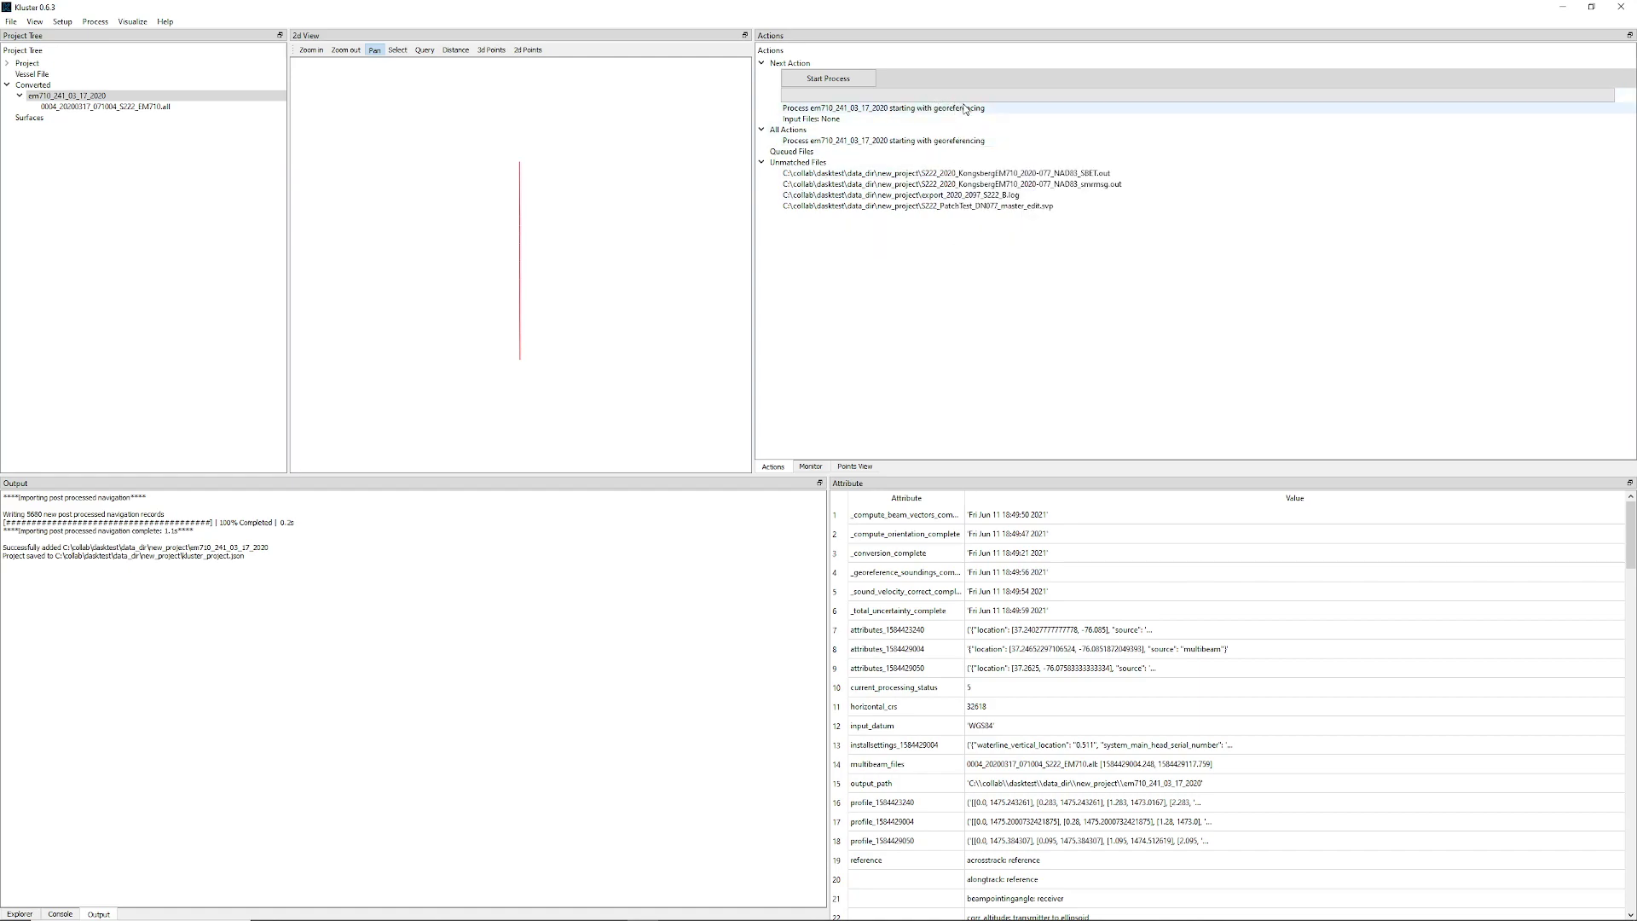
mouse_move(929, 144)
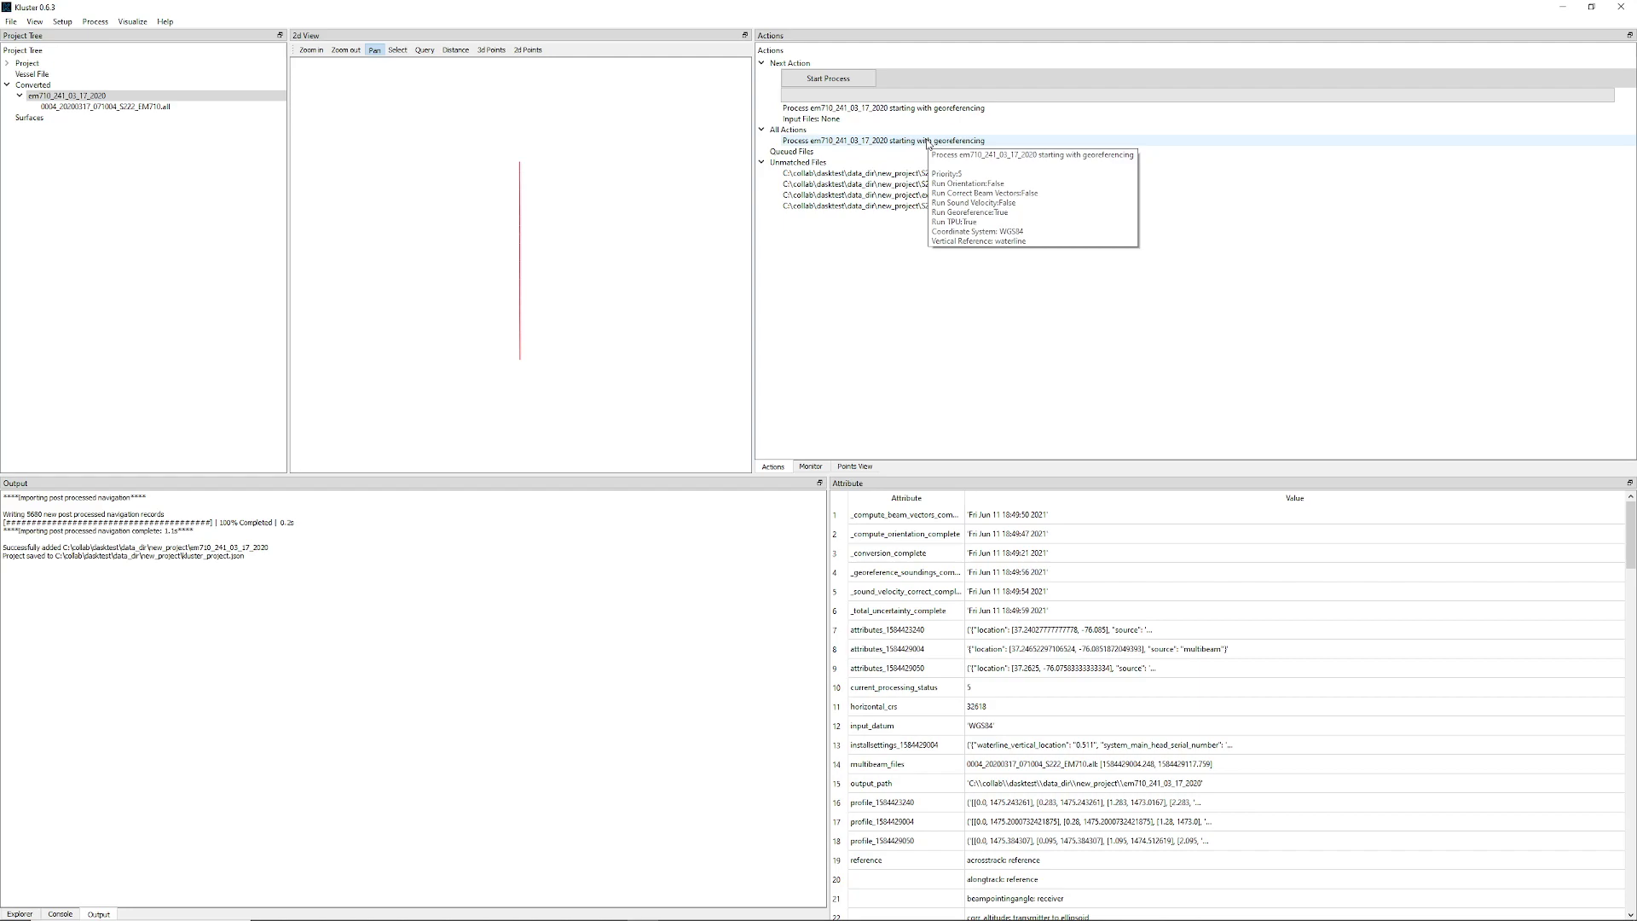
left_click(851, 82)
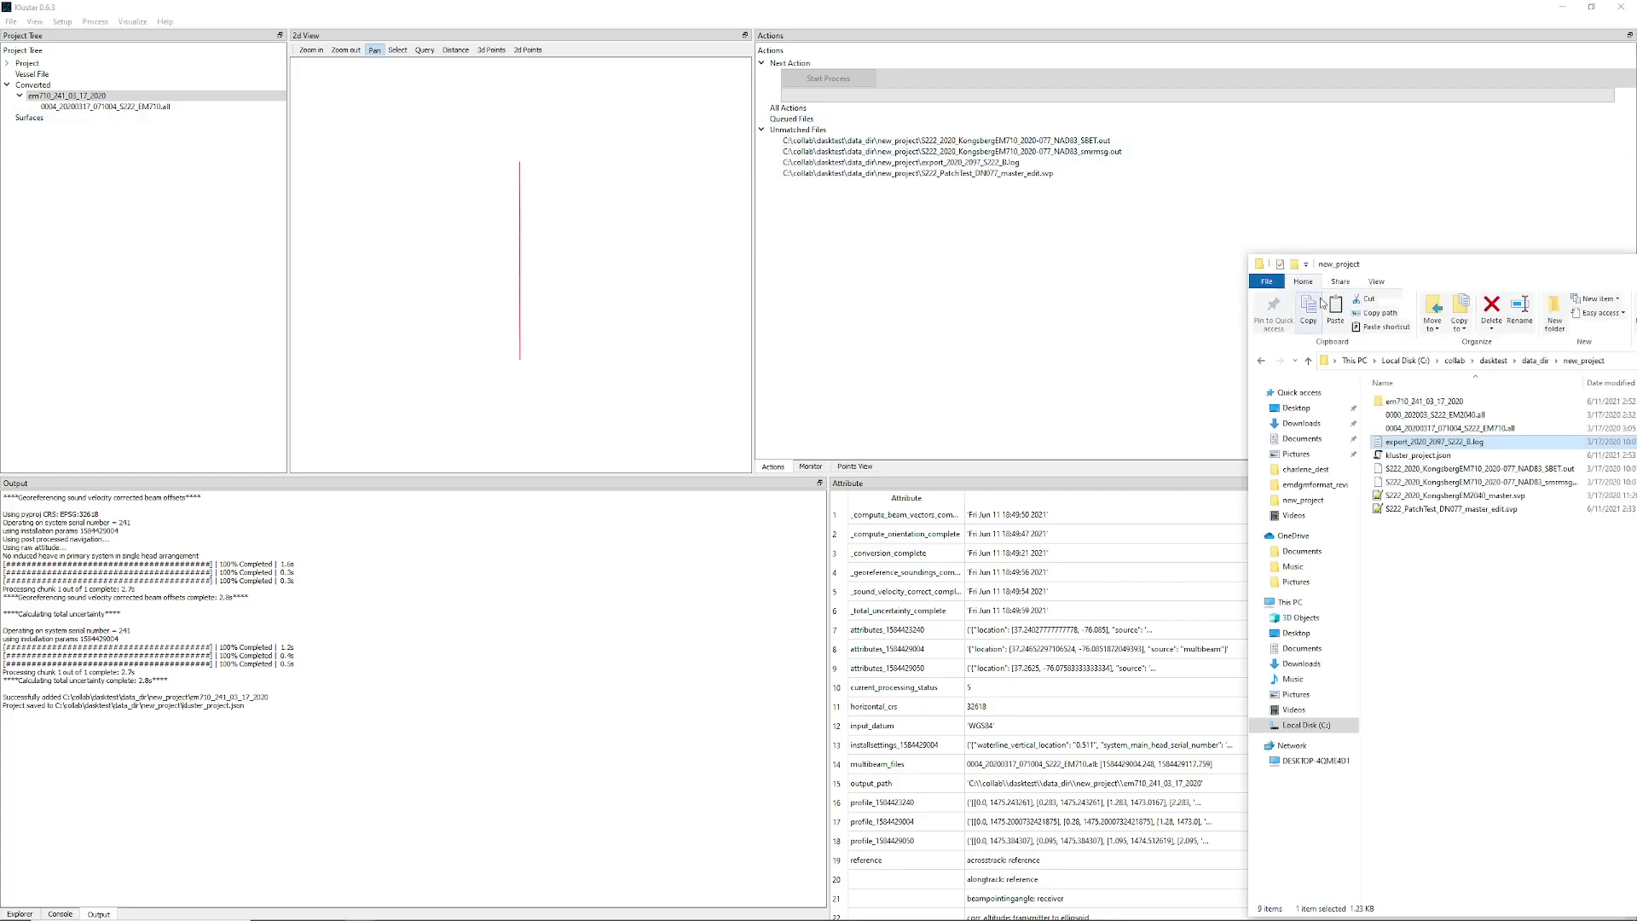
Set the project's Auto UTM coordinate system to NAD83 in the project settings, keeping waterline as the vertical reference.
left_click(911, 6)
left_click(132, 21)
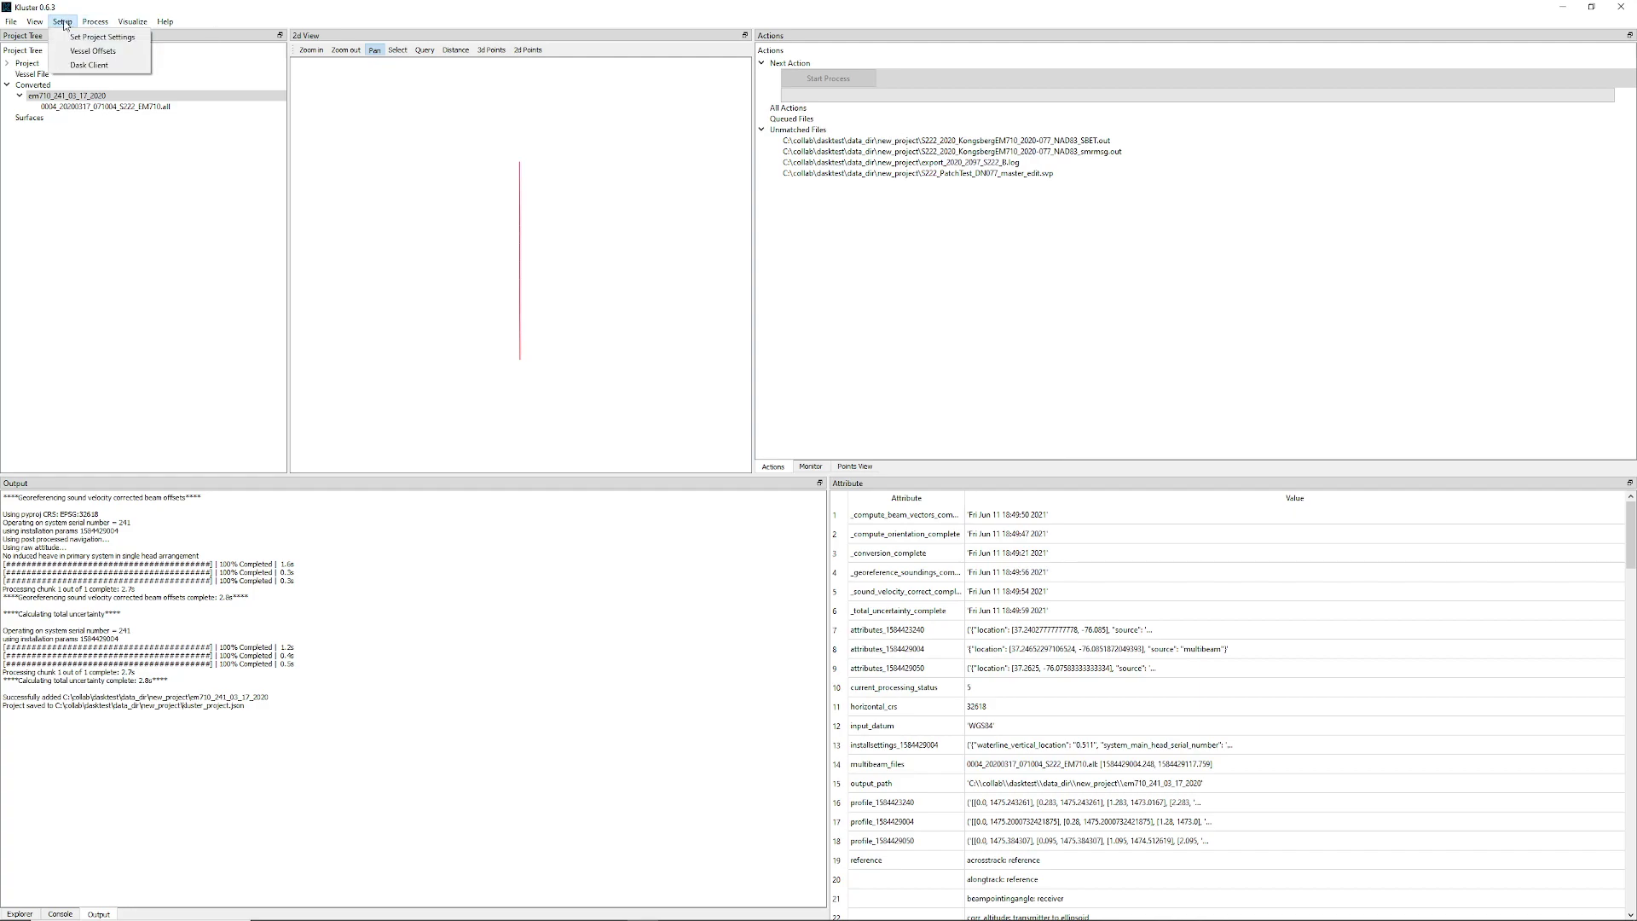
left_click(79, 37)
left_click_drag(802, 393, 1082, 439)
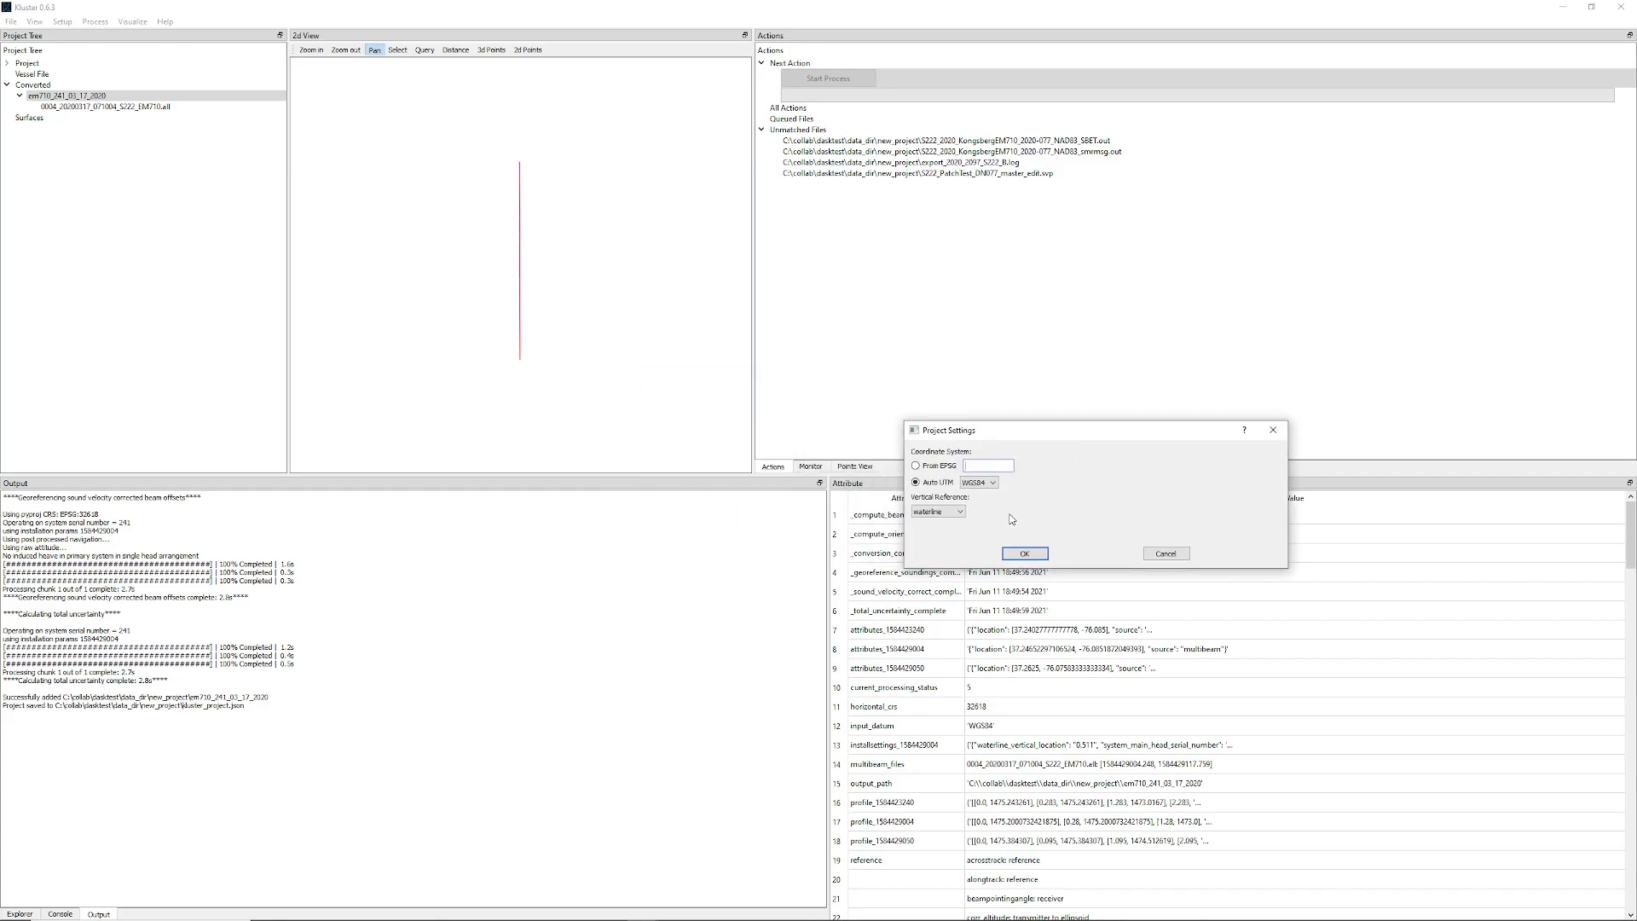
left_click(979, 482)
left_click(990, 494)
left_click(1025, 554)
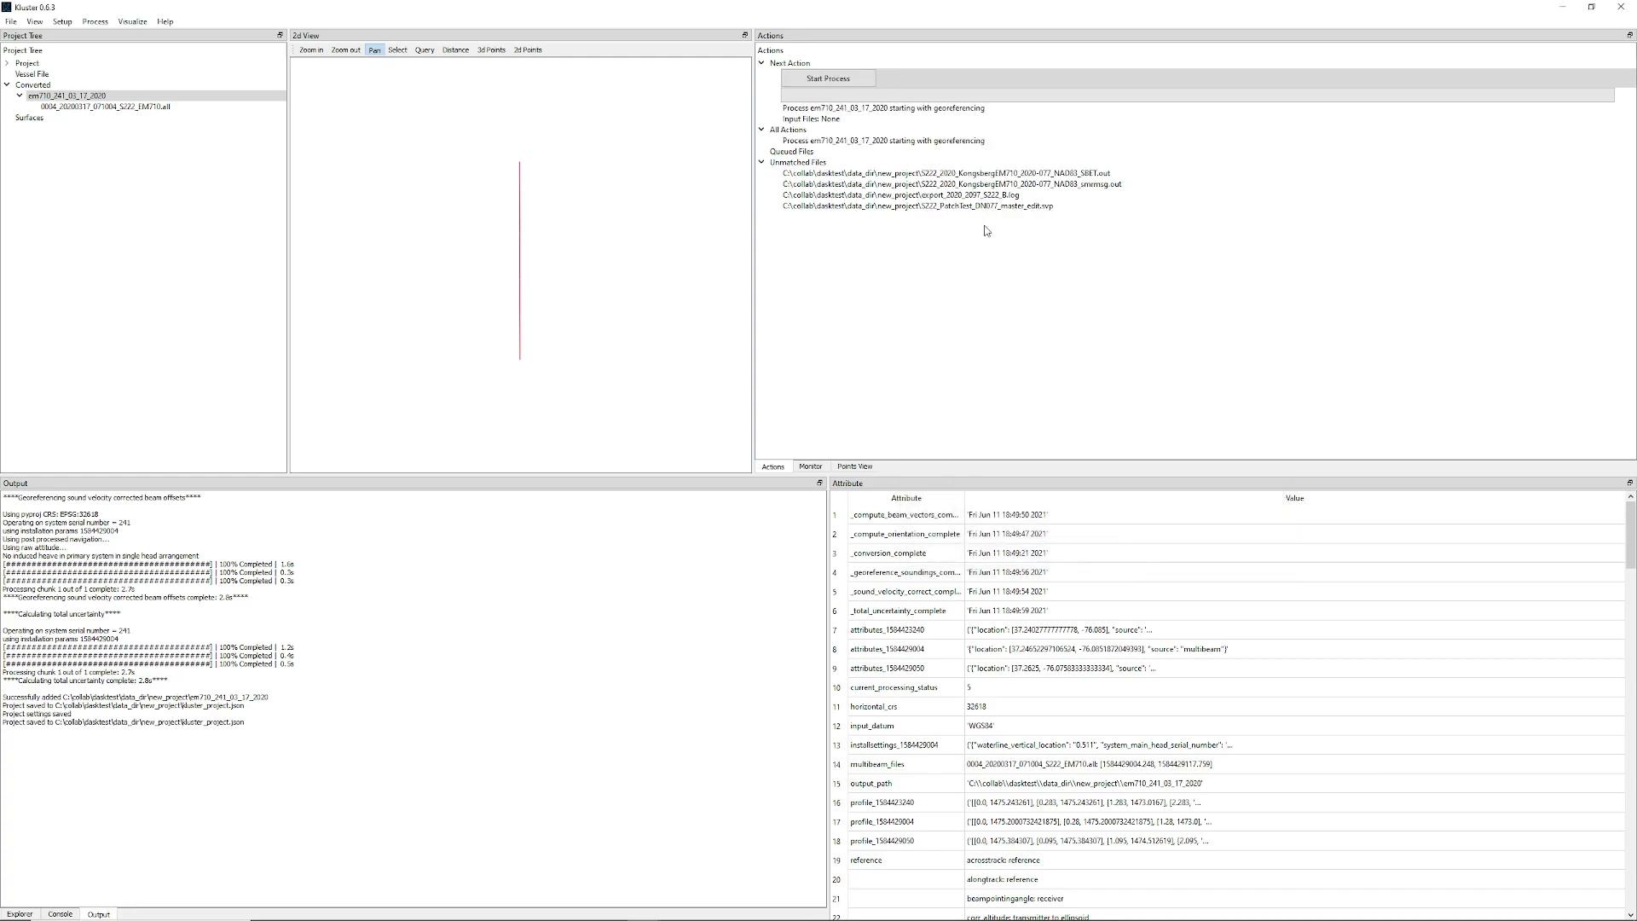
Reprocess em710_241_03_17_2020 from georeferencing with the new coordinate system and show the dataset's updated attributes.
left_click(957, 108)
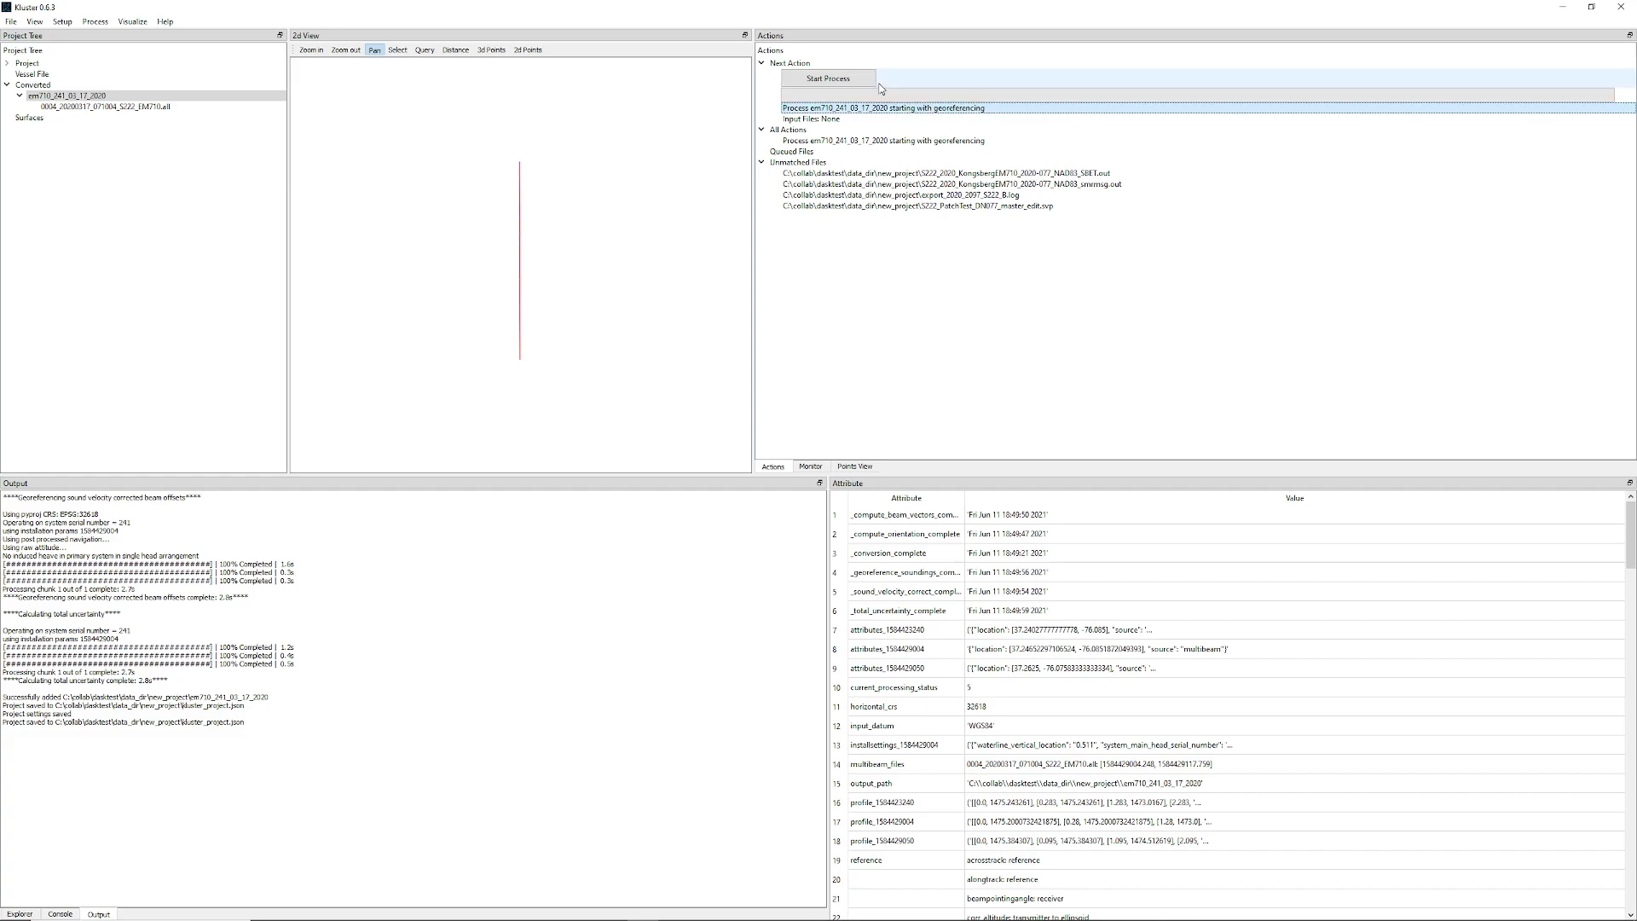
left_click(829, 78)
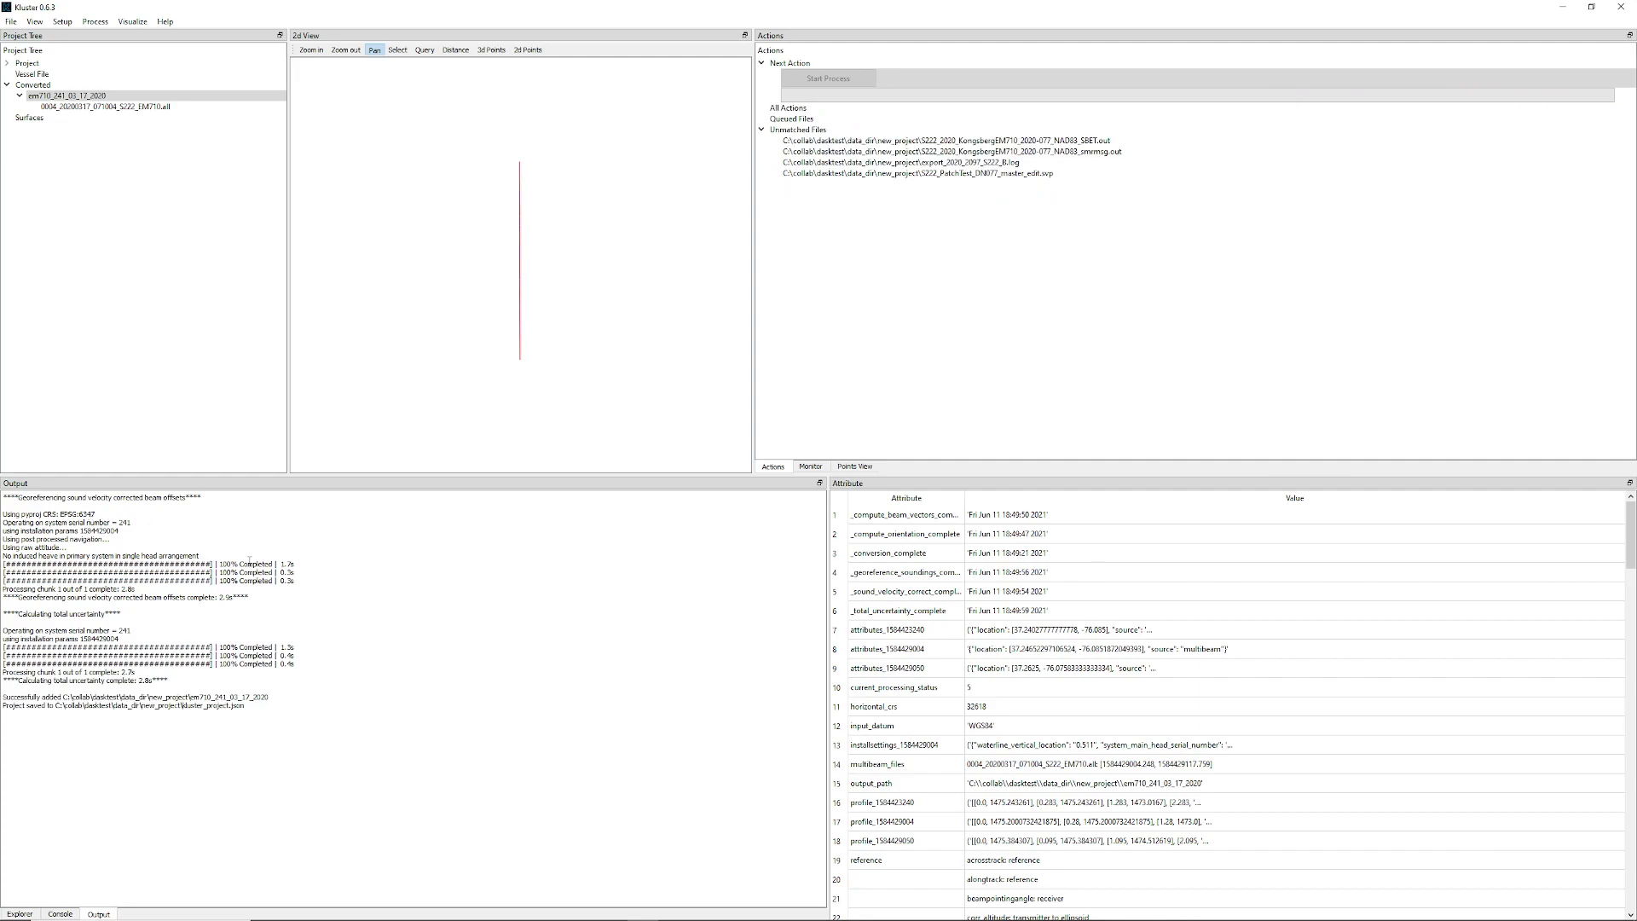
left_click(59, 97)
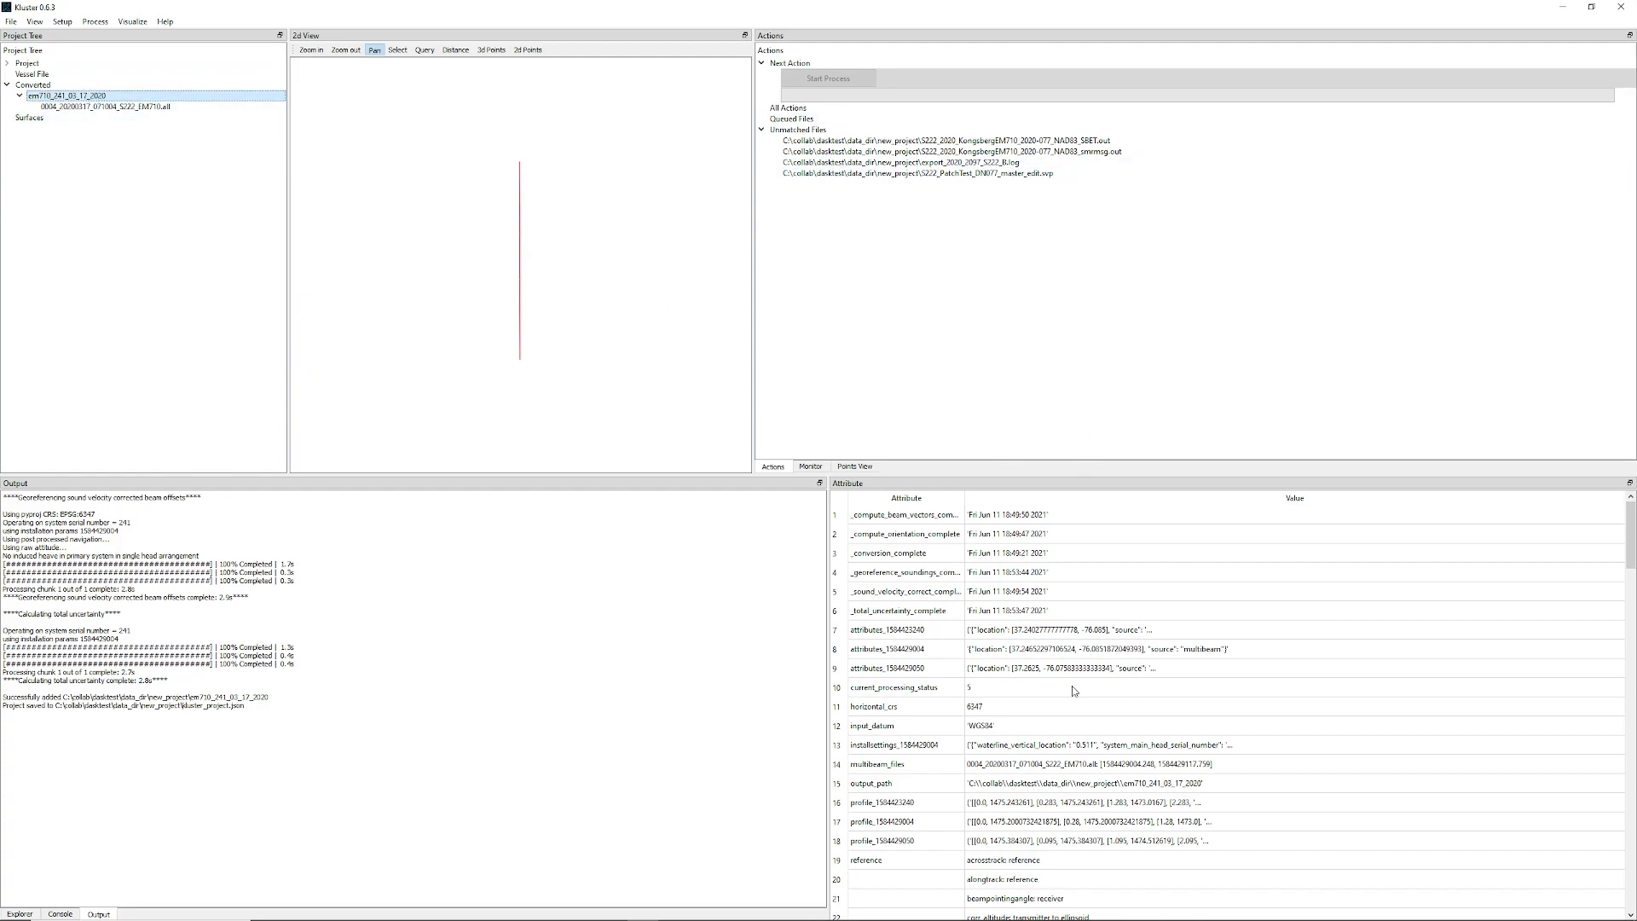
Check the horizontal_crs attribute of em710_241_03_17_2020 and look over the available processing commands.
scroll(1107, 691, "down", 1)
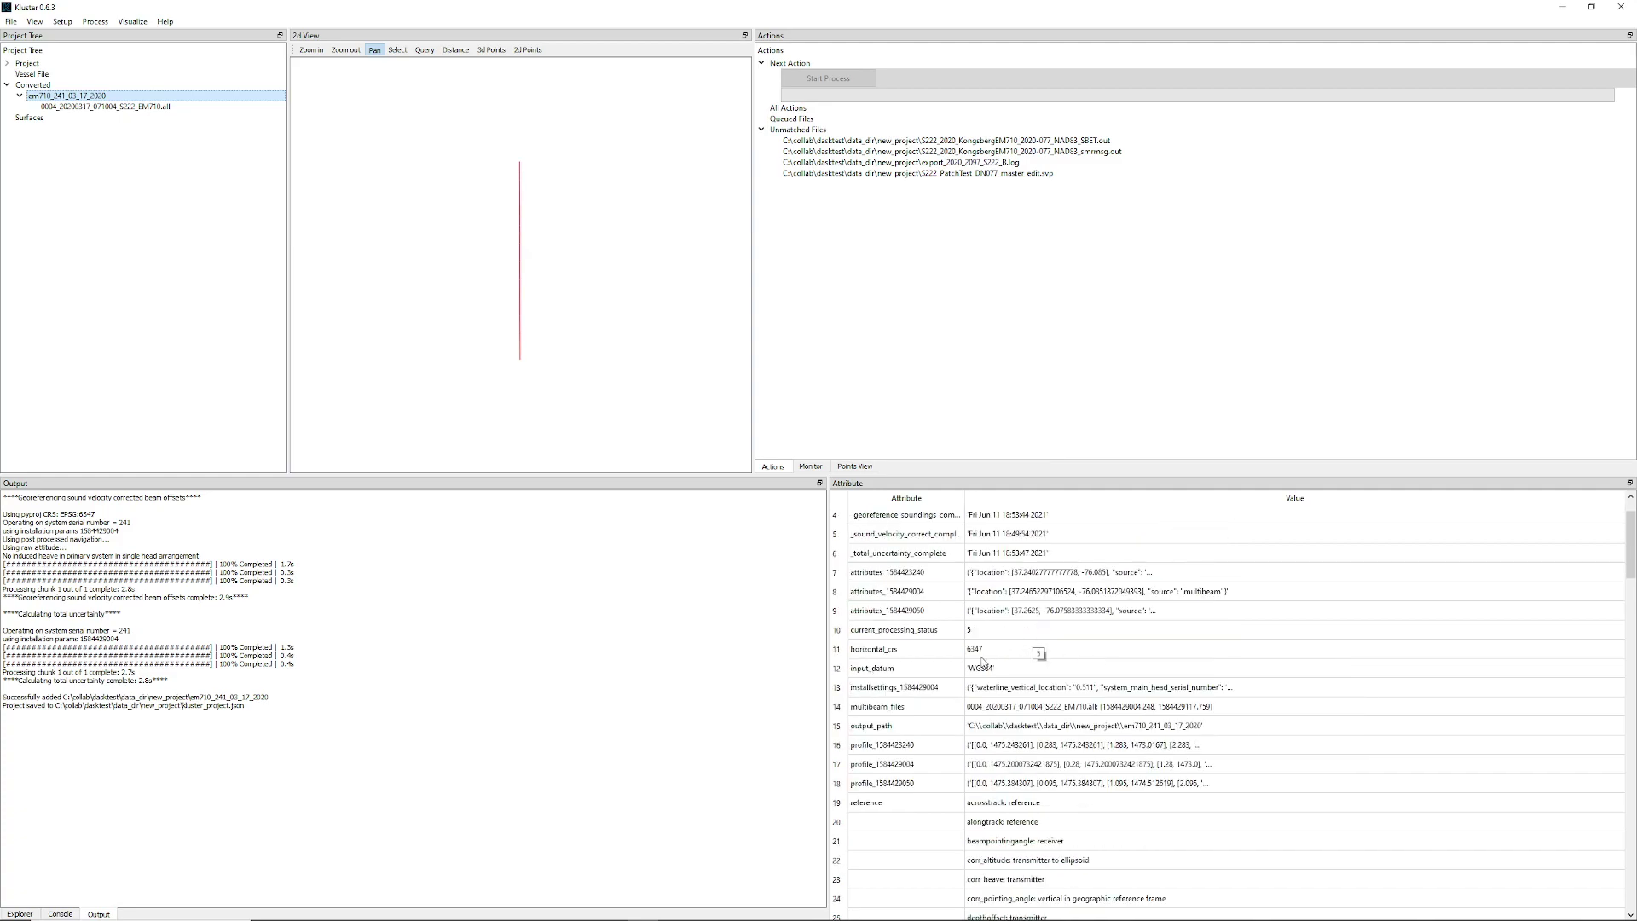
left_click(981, 653)
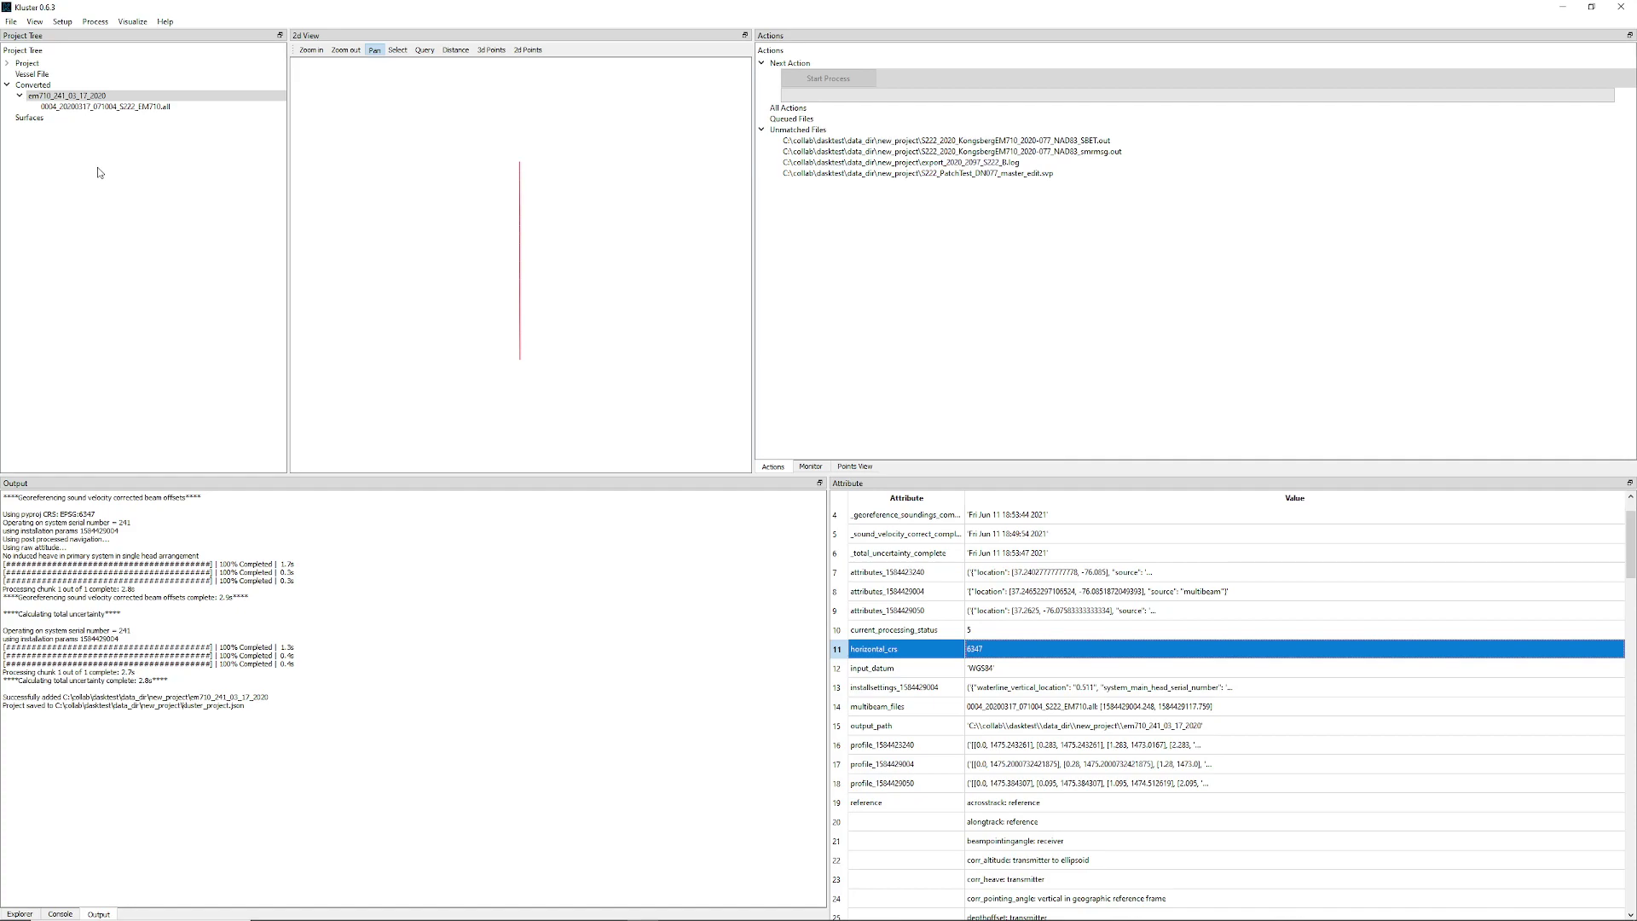
left_click(95, 97)
left_click(67, 24)
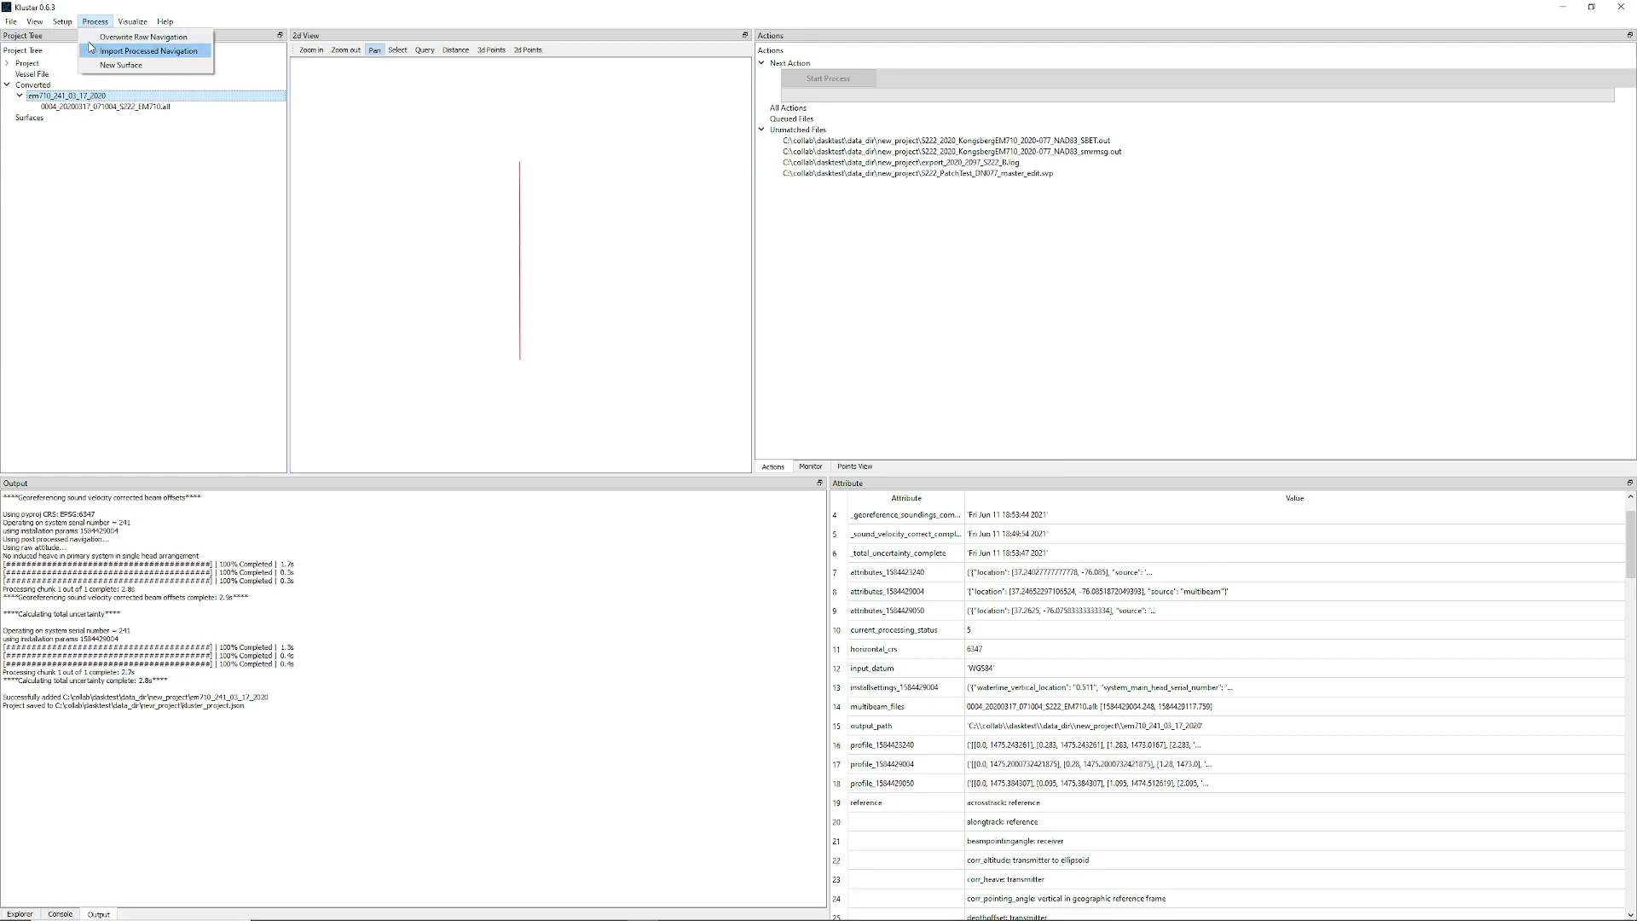
left_click(328, 6)
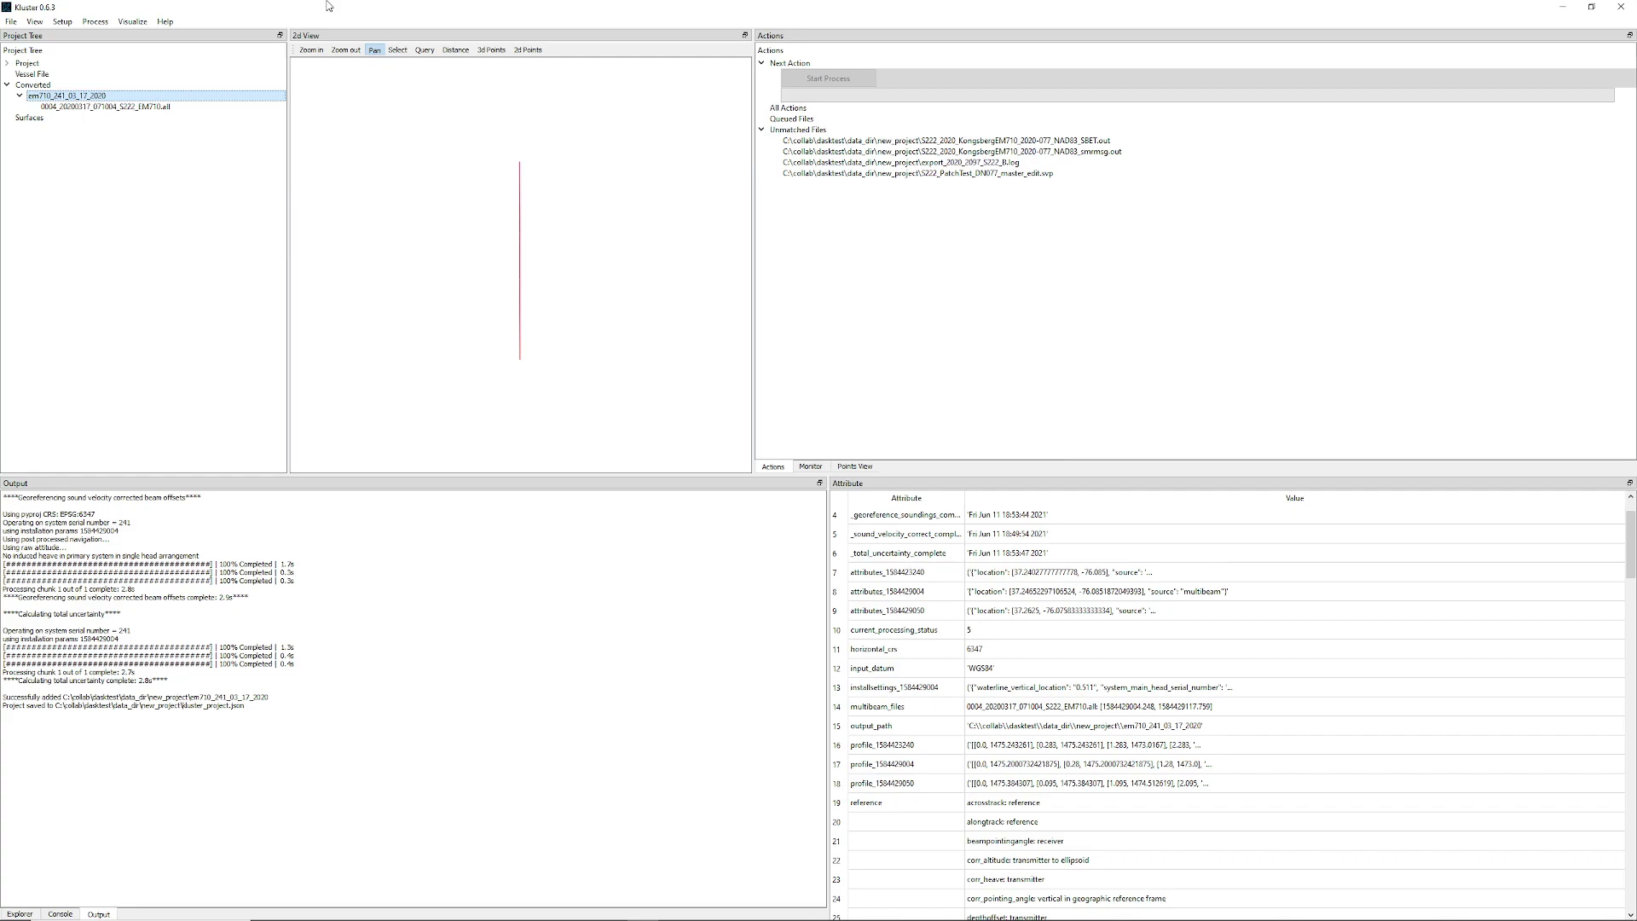
Close the current project and switch to File Explorer.
left_click(11, 21)
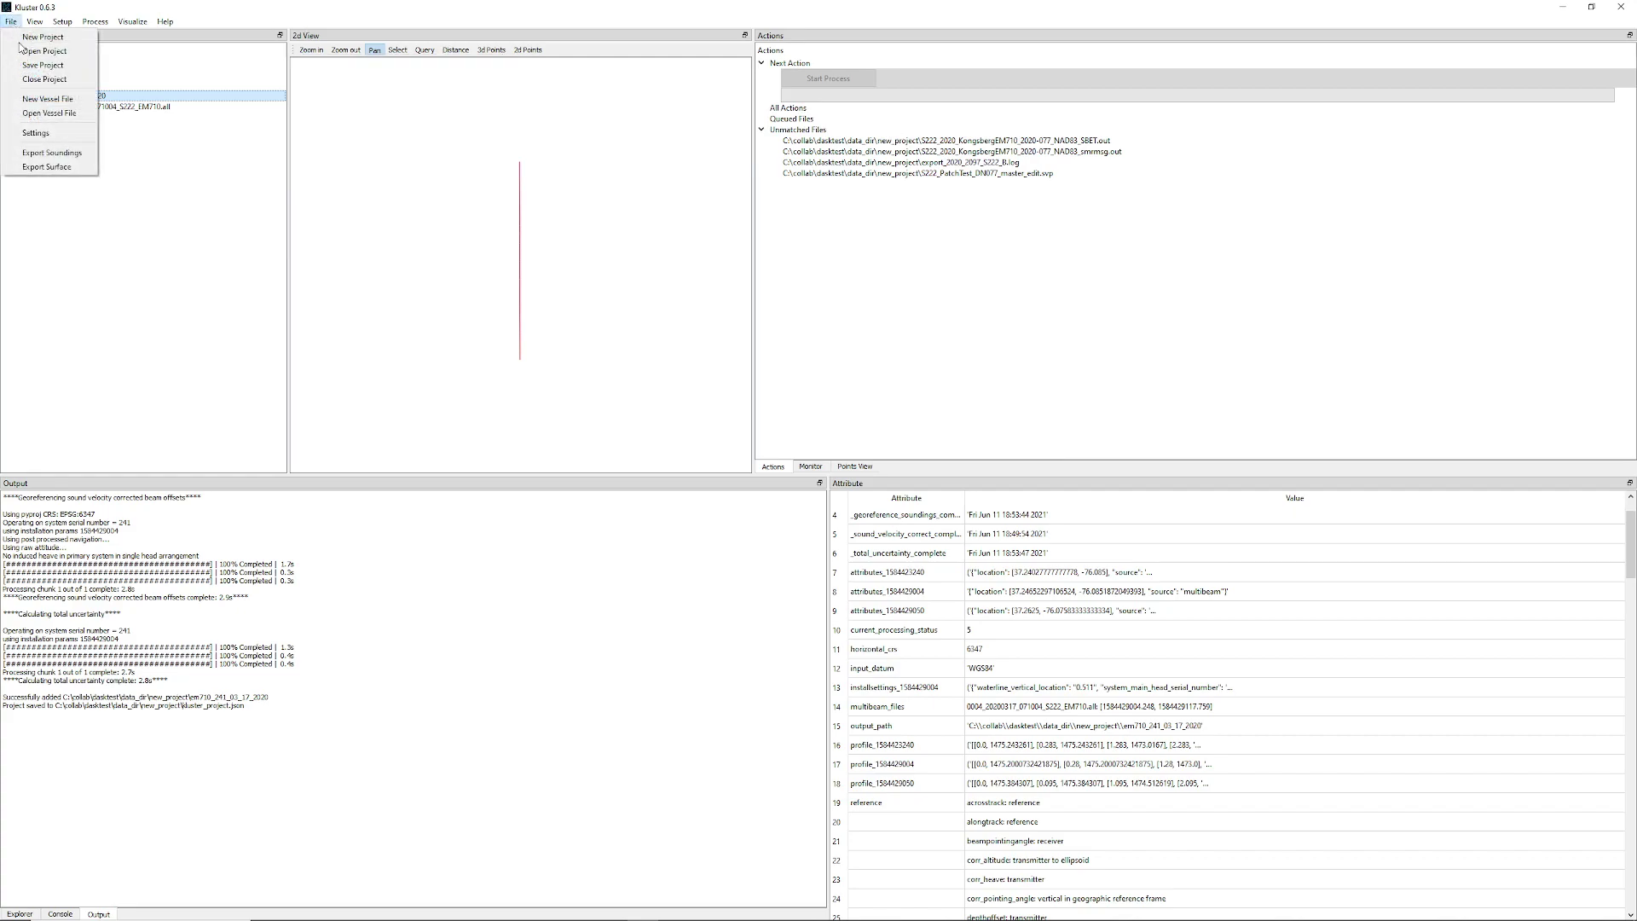
left_click(84, 90)
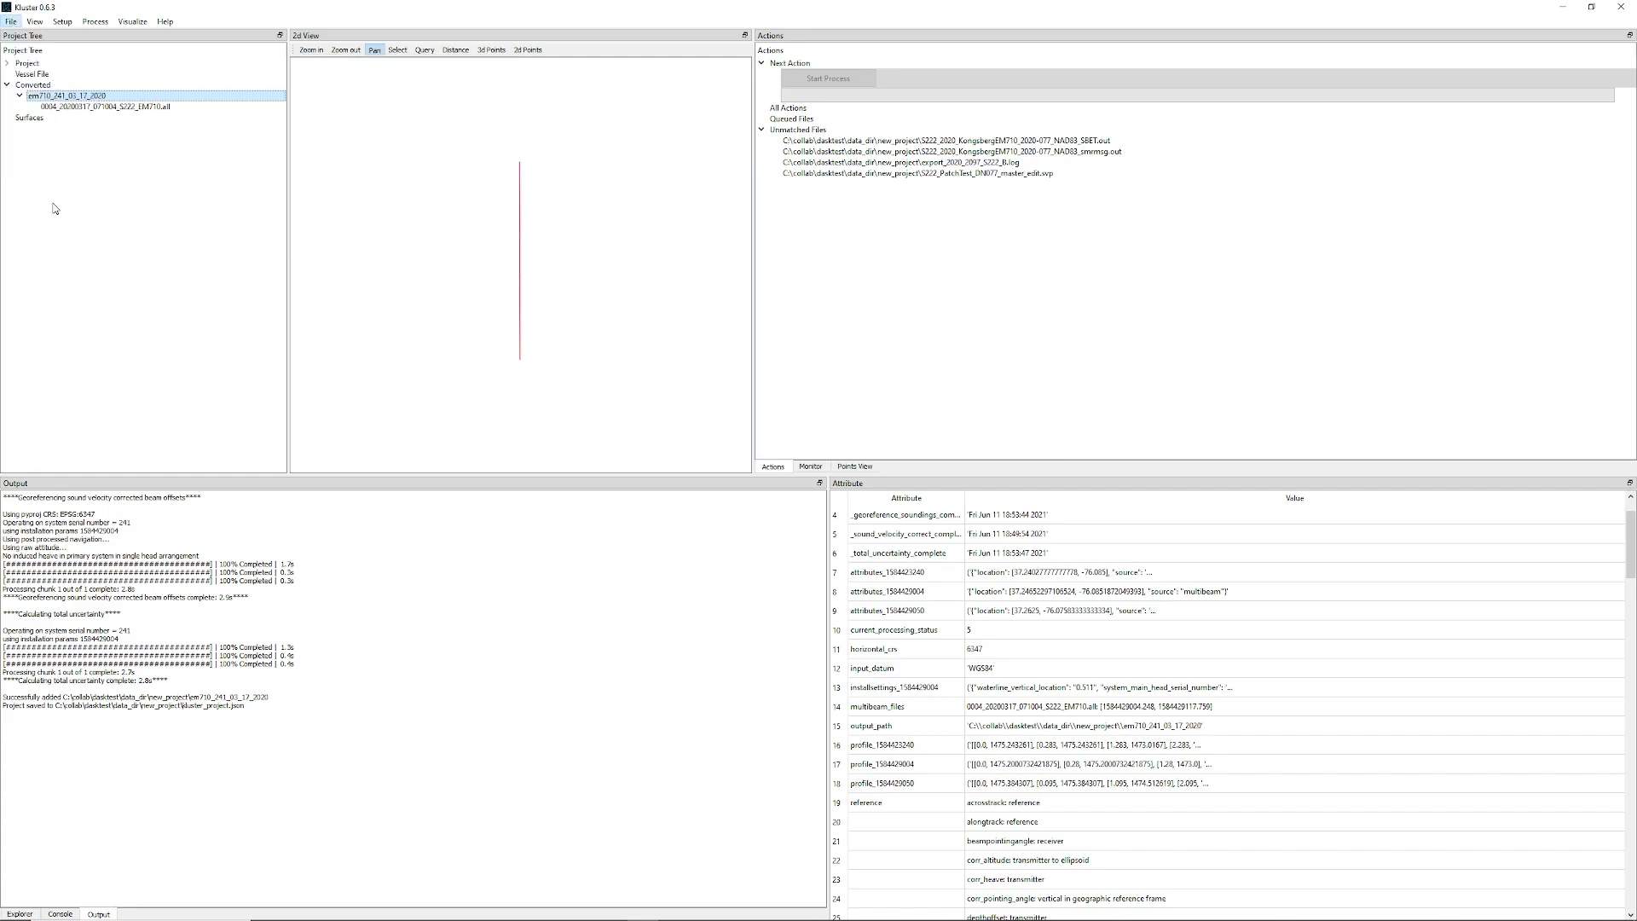
key("alt+Tab")
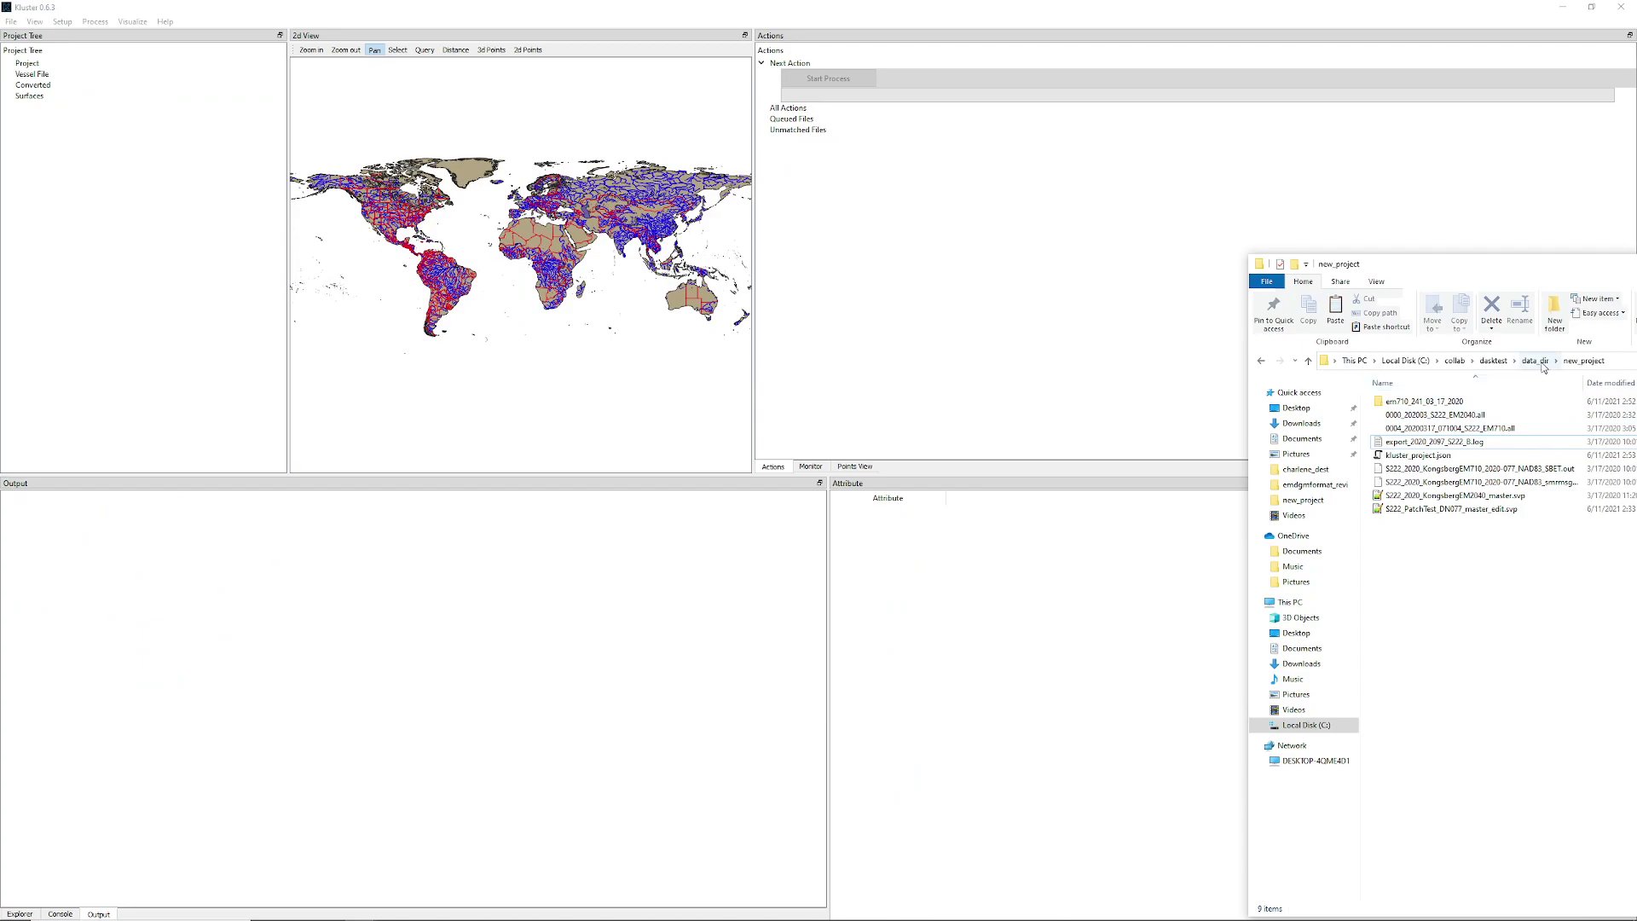
Browse to data_dir\tj_patch_test and examine the contents of S222_PatchTest_DN077 and its Raw subfolder.
left_click(1534, 360)
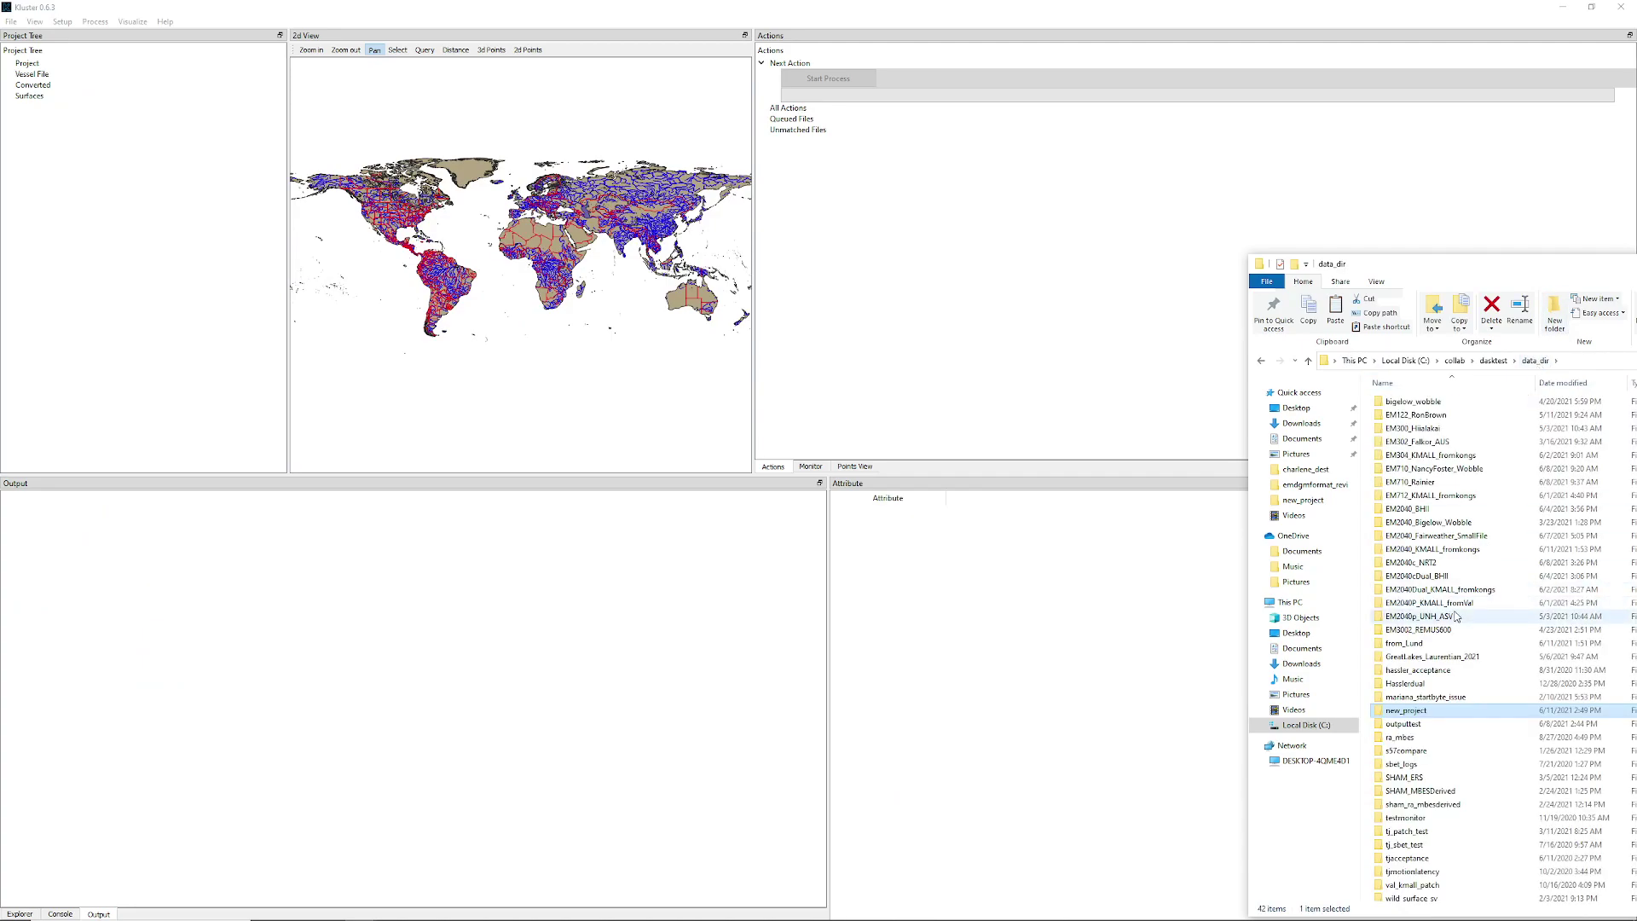
scroll(1458, 631, "down", 2)
double_click(1421, 776)
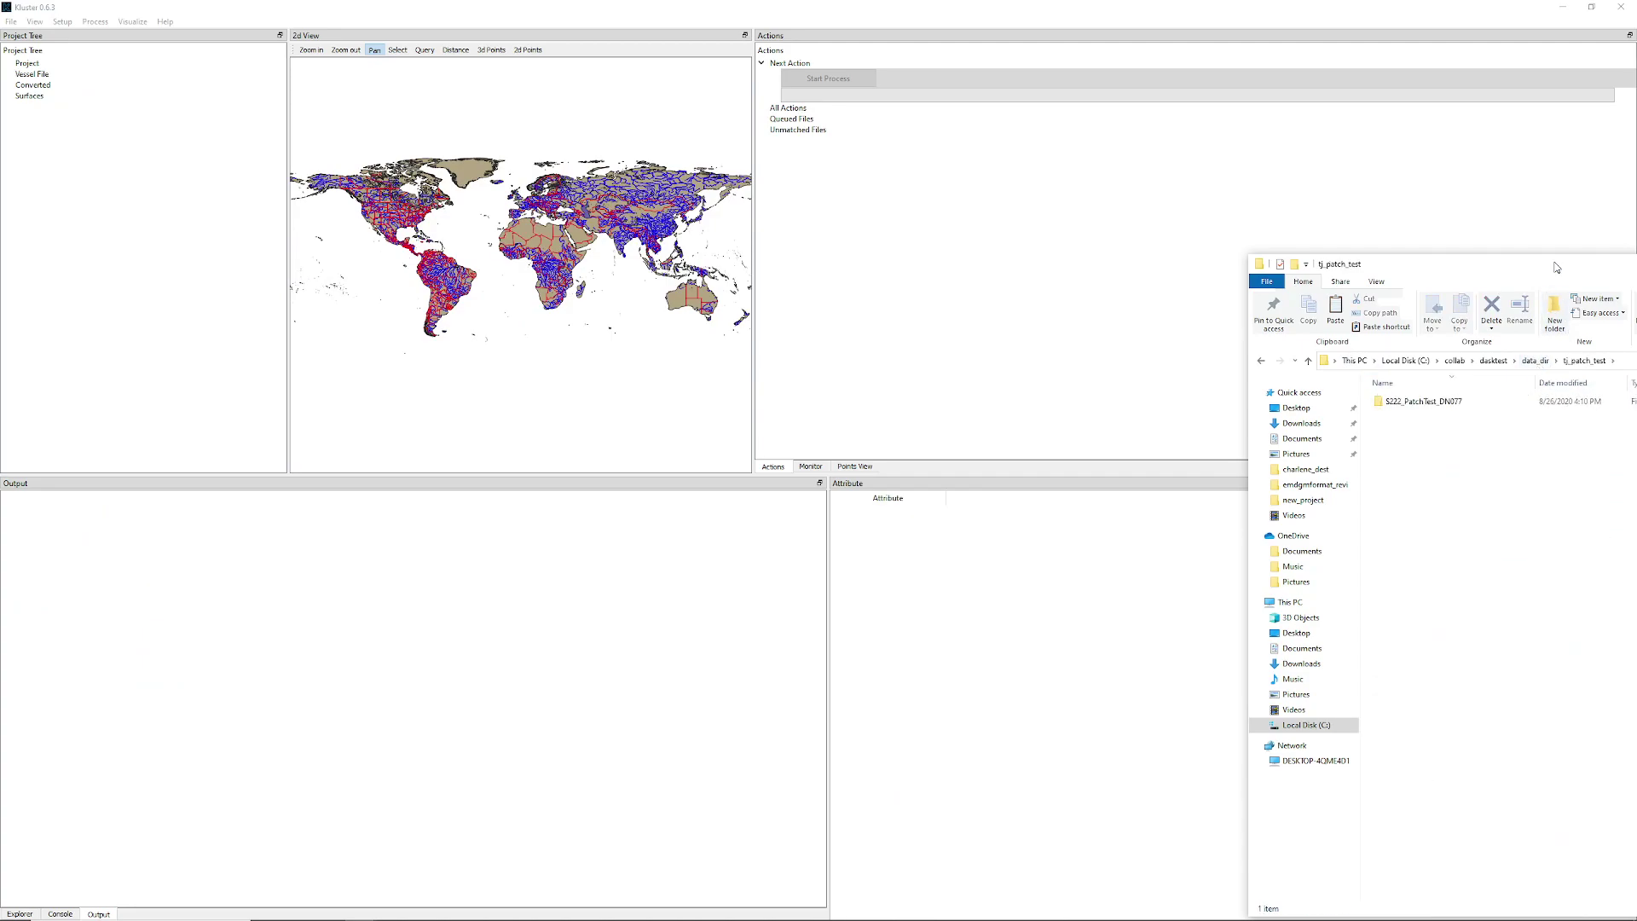
left_click_drag(1552, 272, 1415, 162)
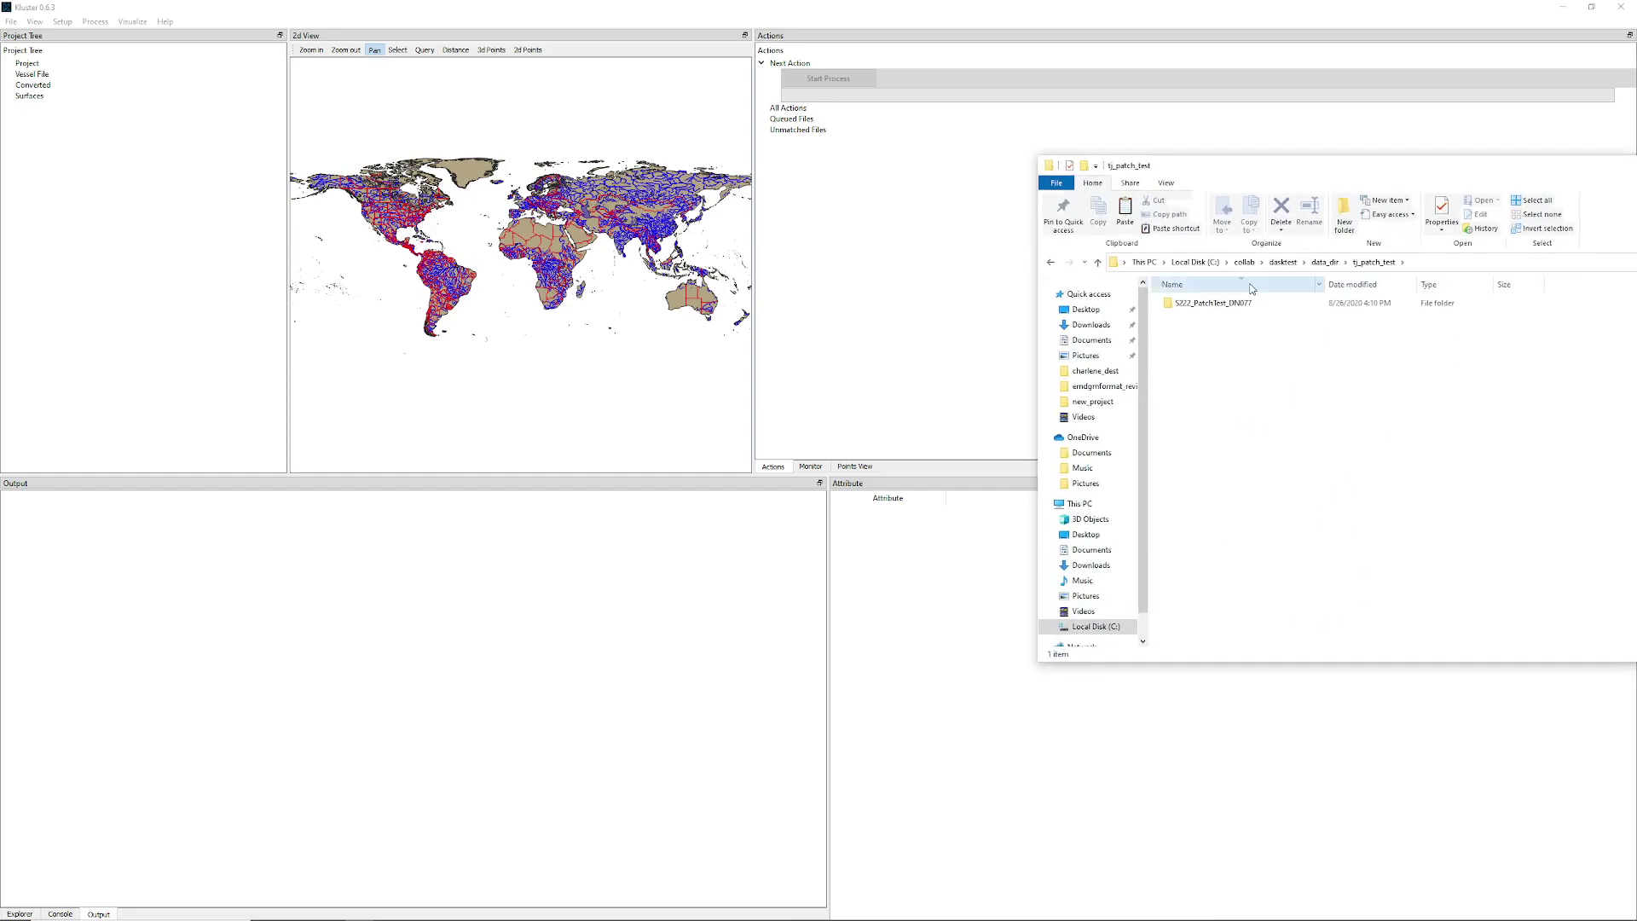
double_click(1228, 304)
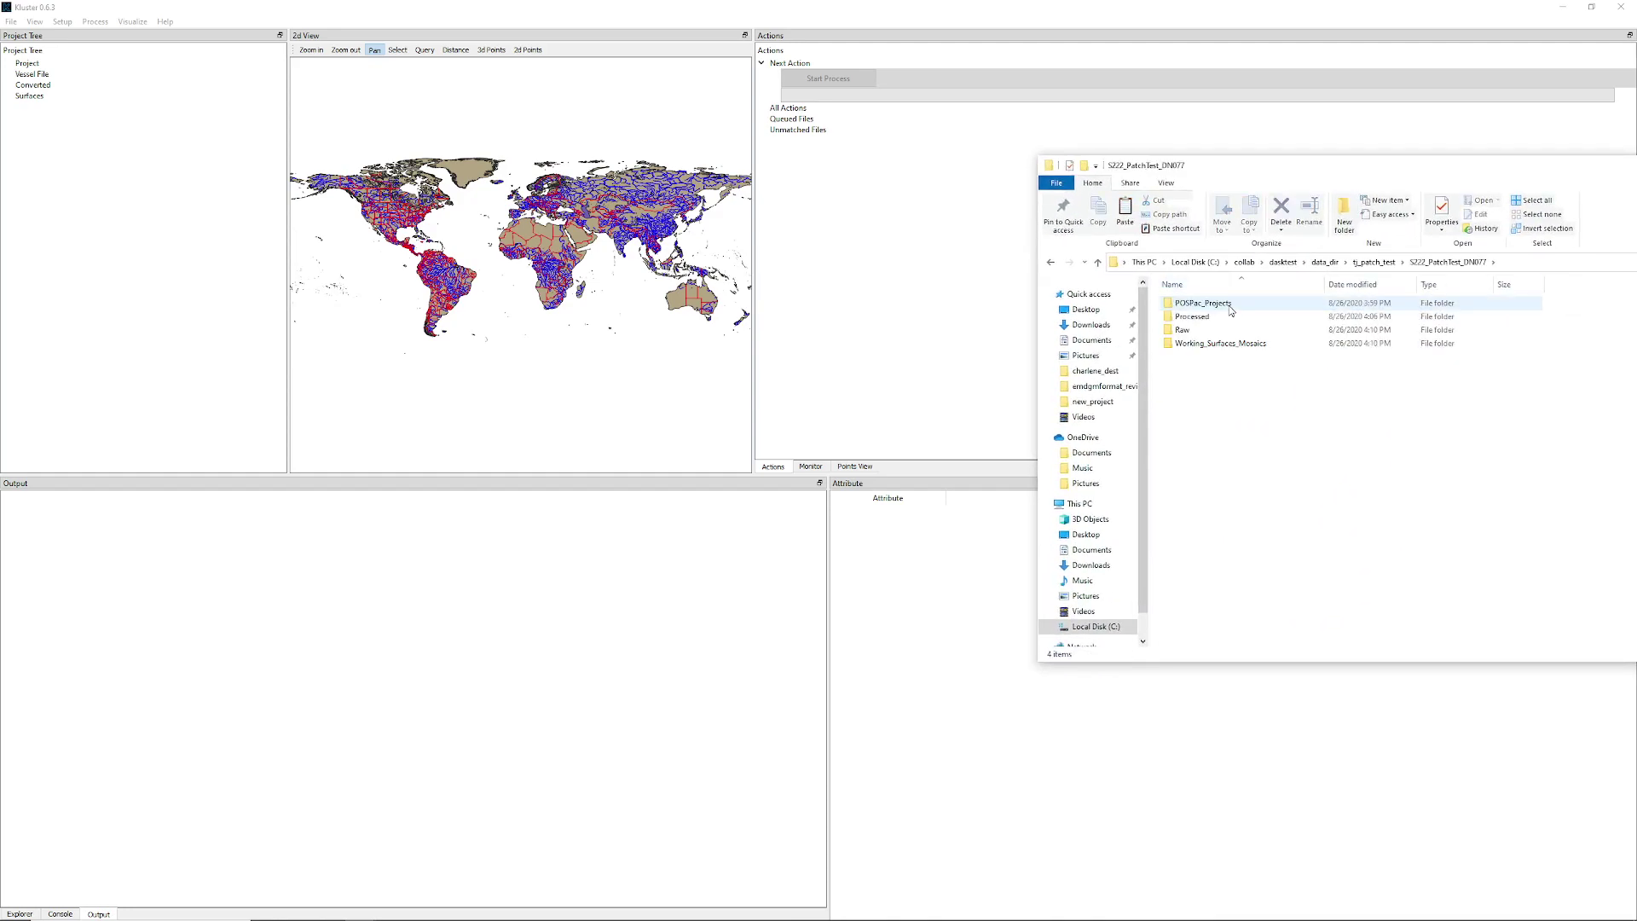
double_click(1181, 330)
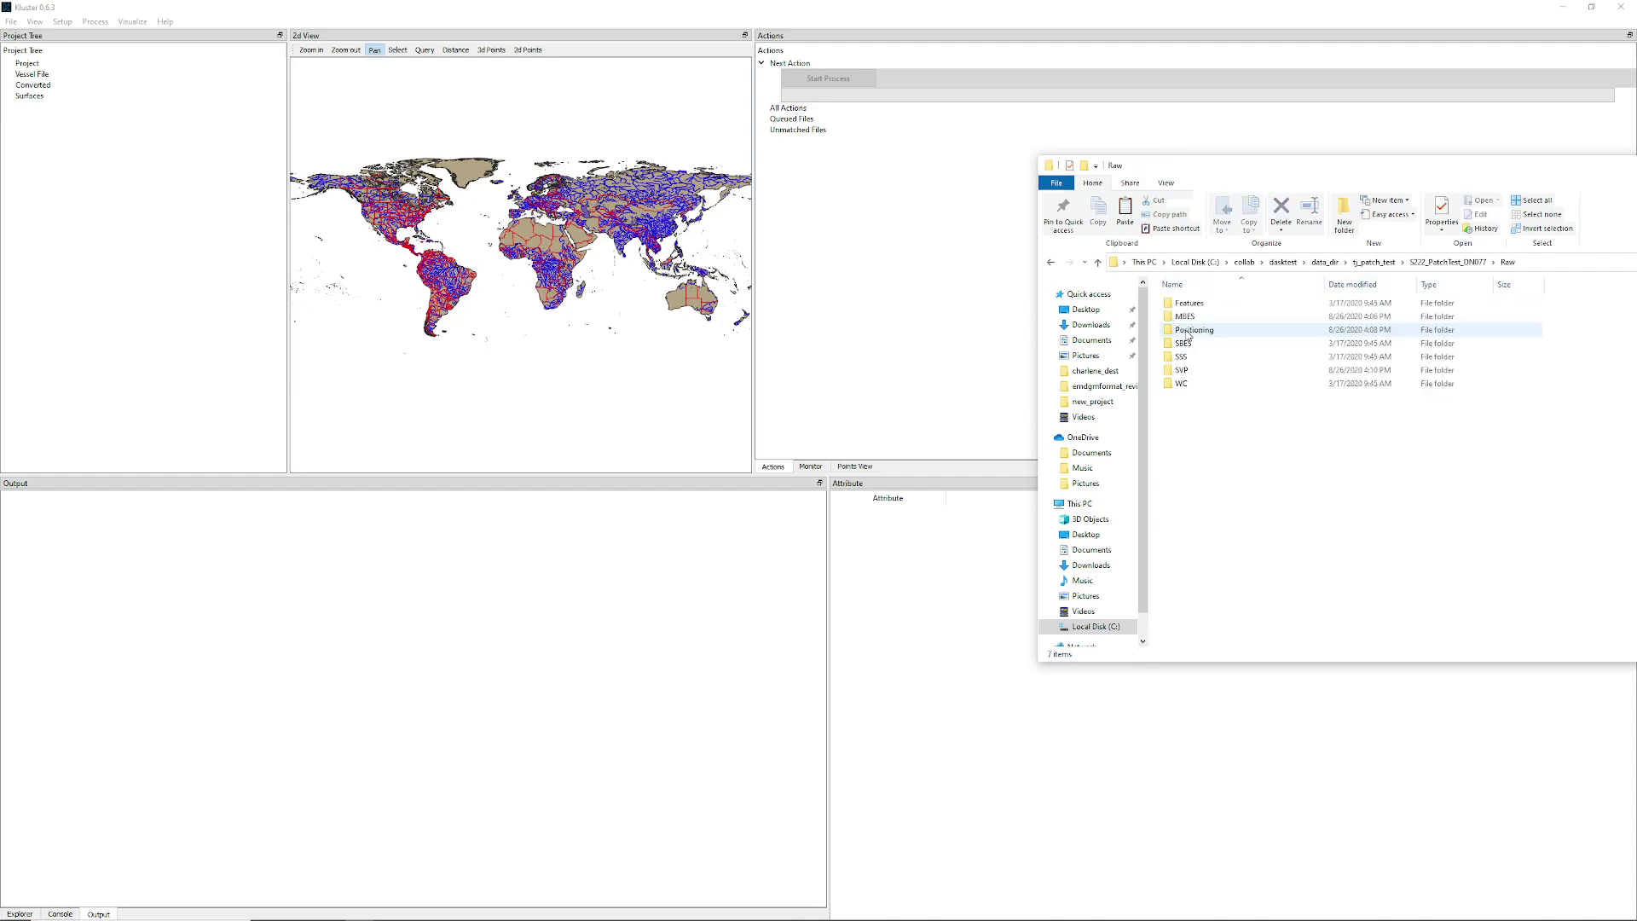
left_click(1448, 261)
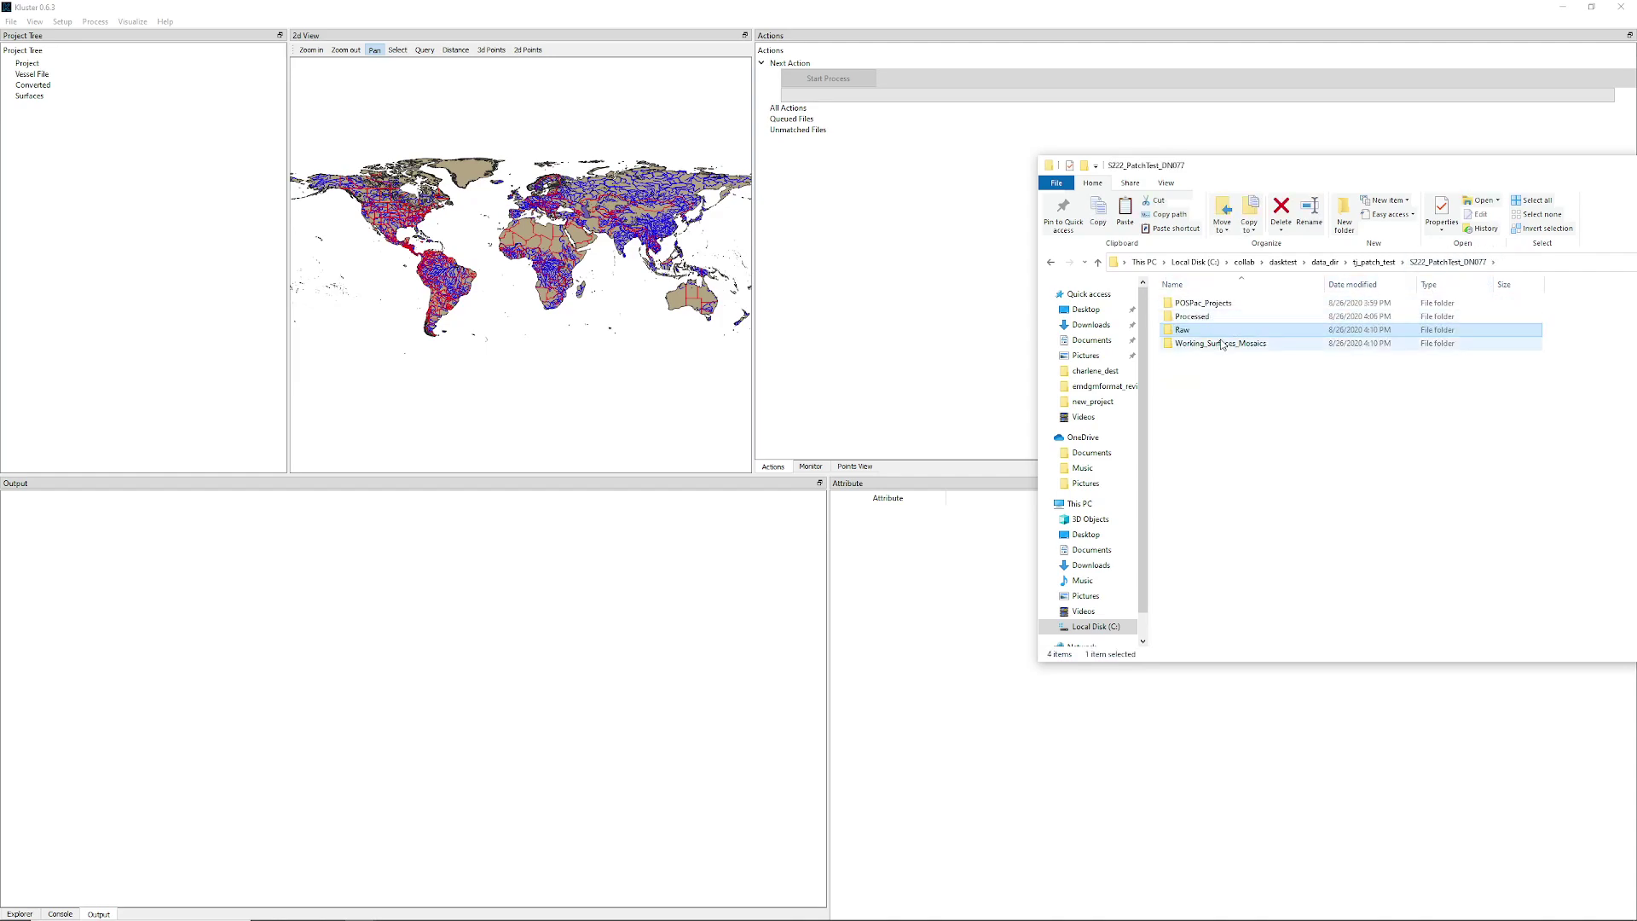
left_click(1399, 260)
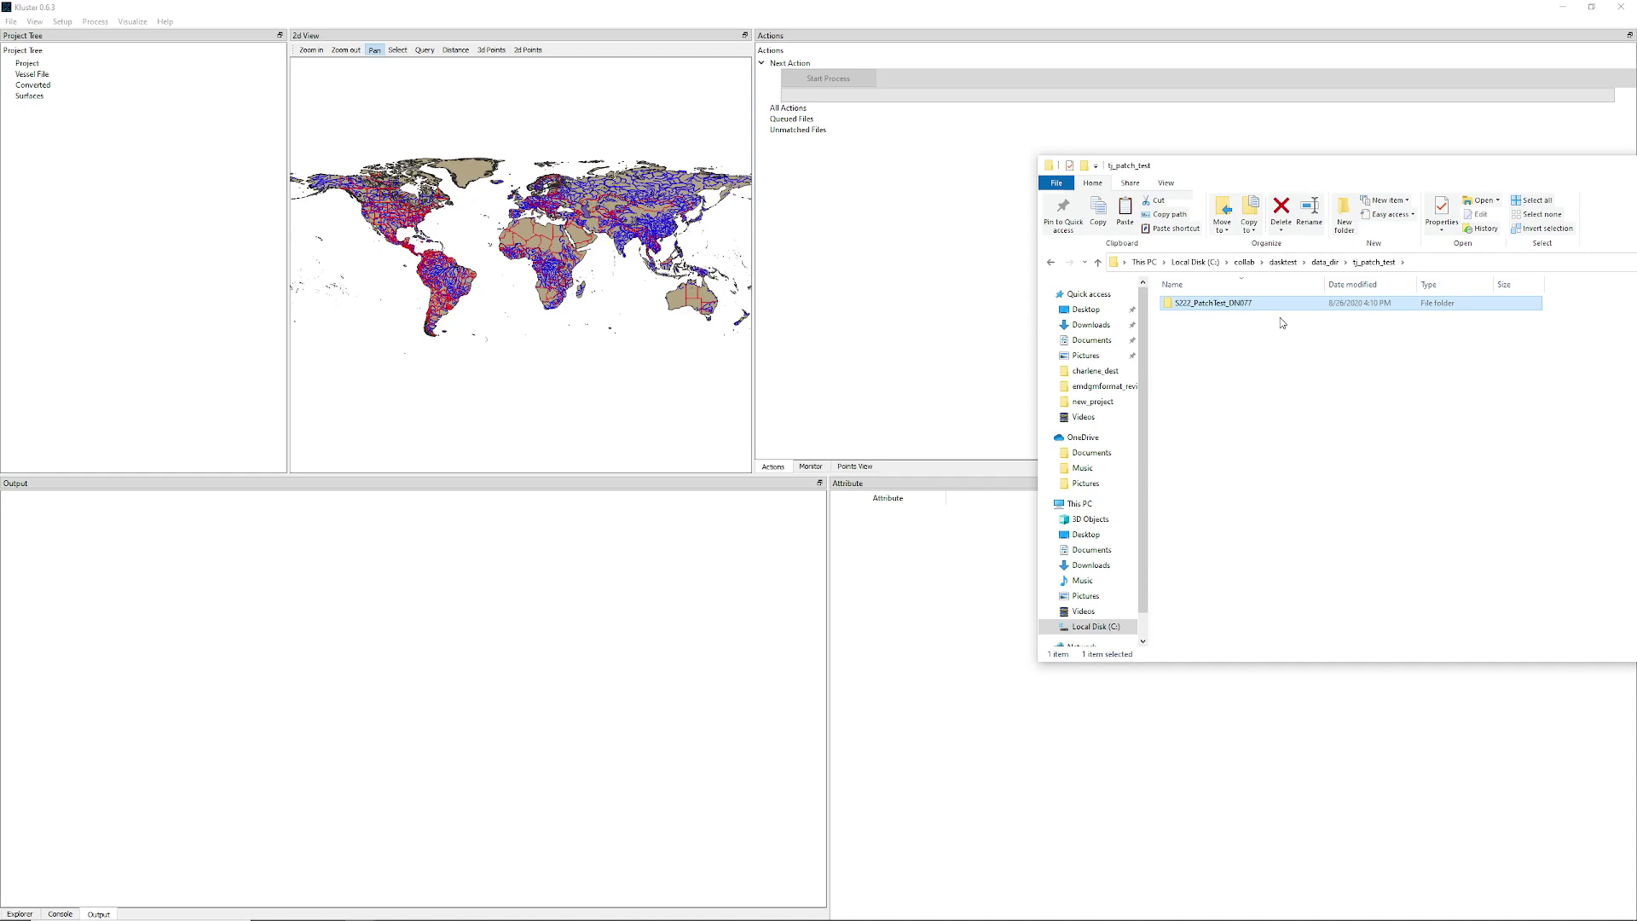
Switch back to Kluster and start monitoring C:\collab\dasktest\data_dir\tj_patch_test in the first monitor slot, including its subdirectories.
left_click(886, 418)
left_click(812, 466)
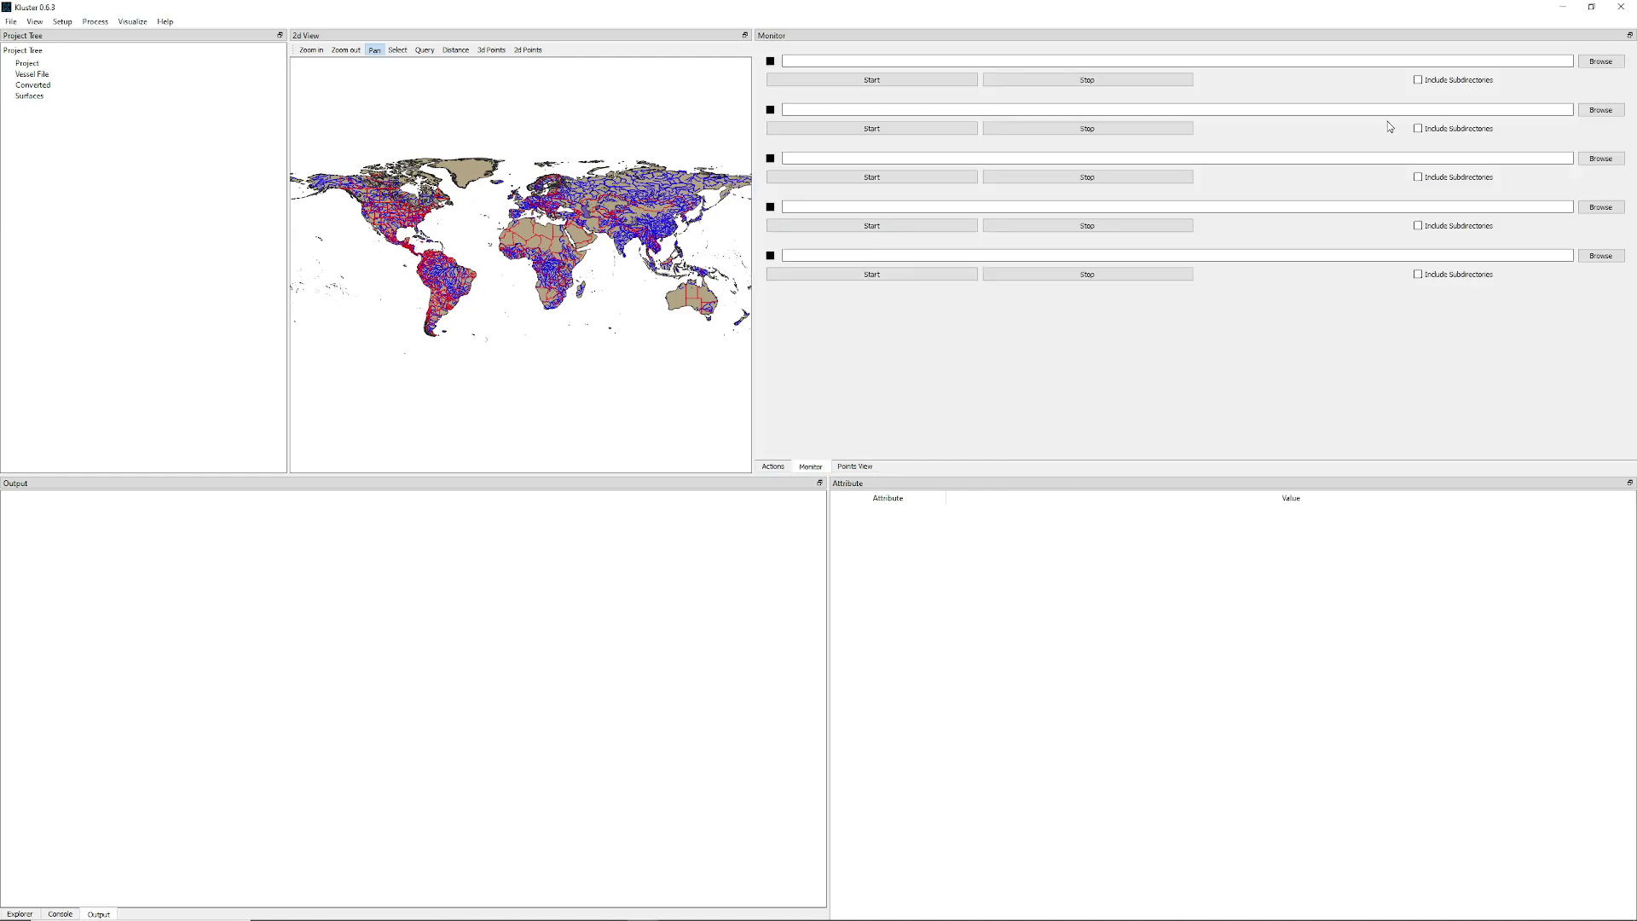
left_click(1602, 63)
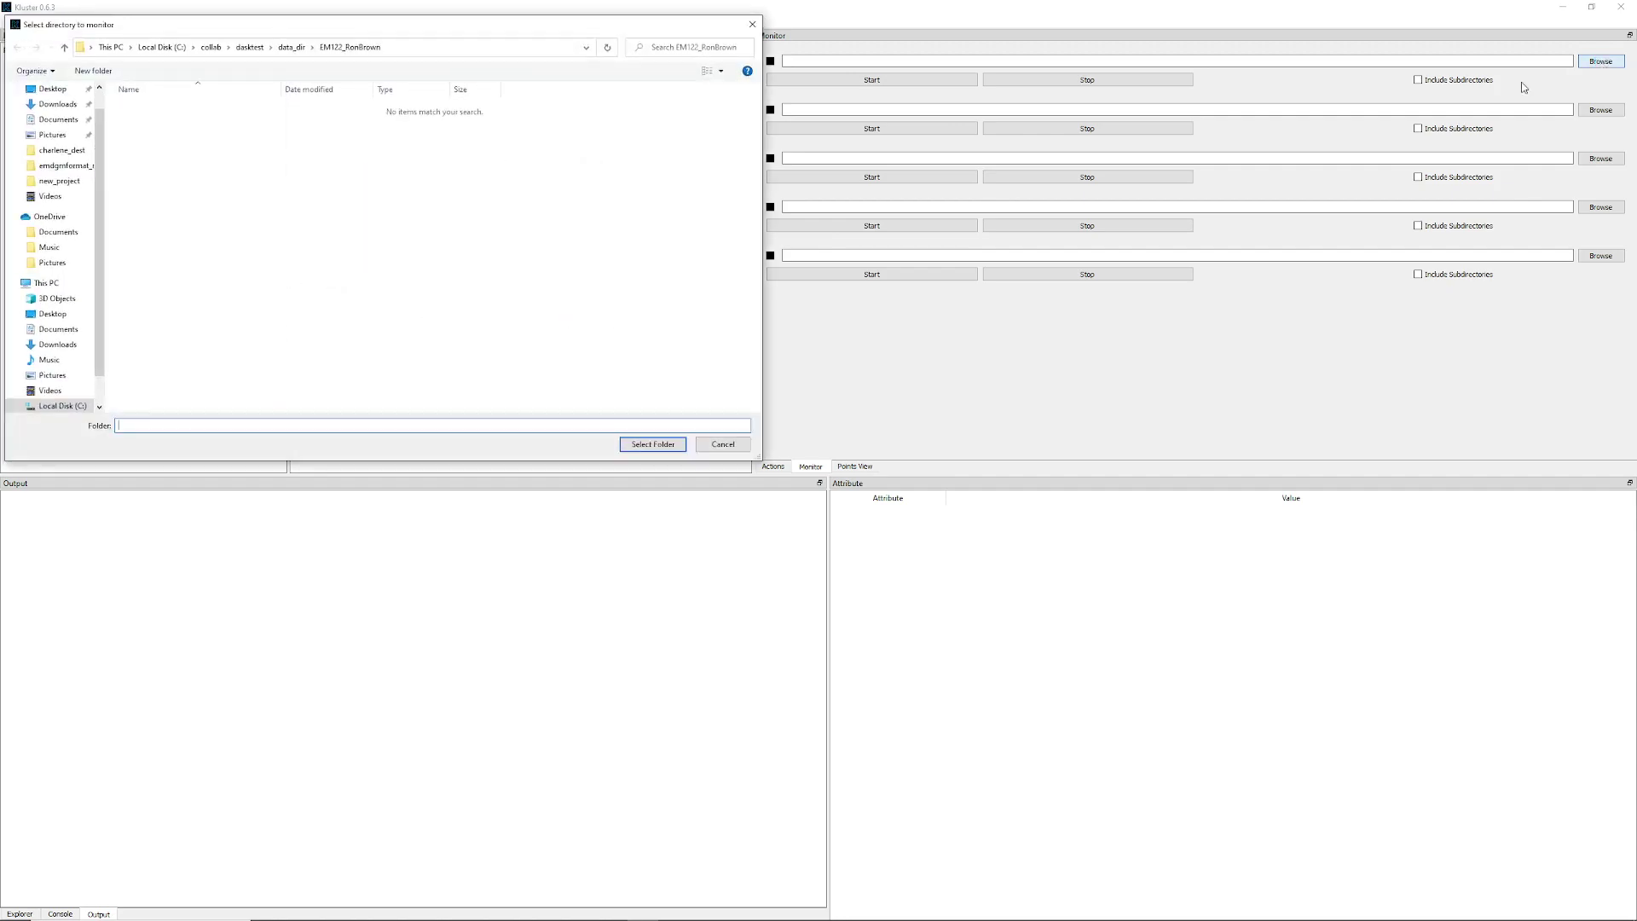
left_click_drag(479, 31, 919, 177)
key("alt+Tab")
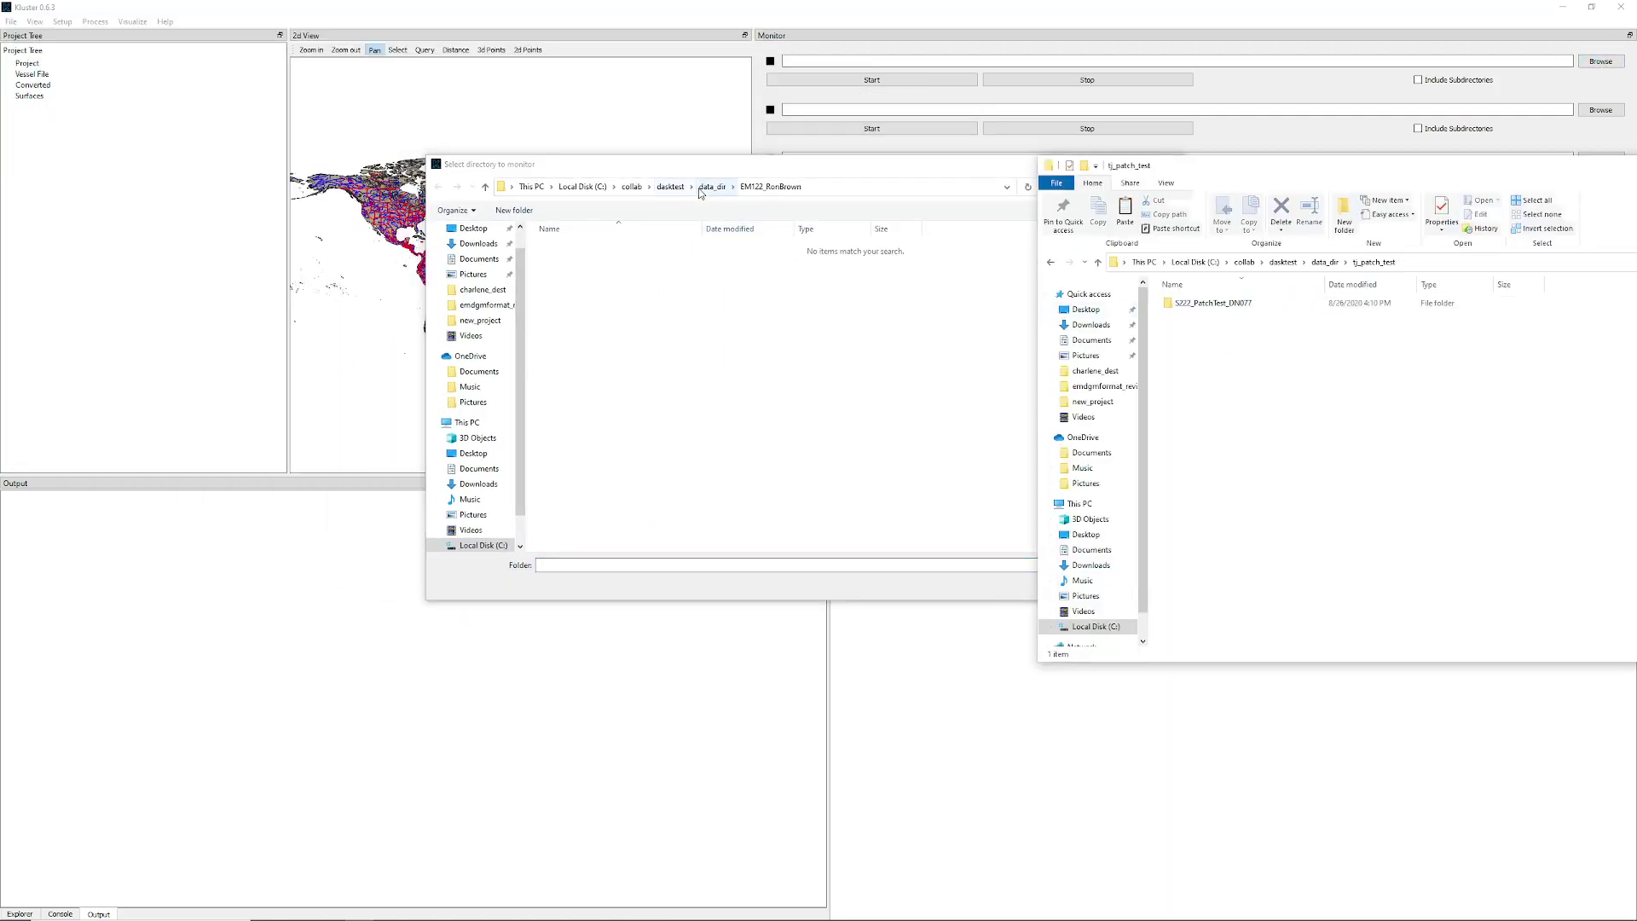
left_click(712, 186)
scroll(661, 467, "down", 2)
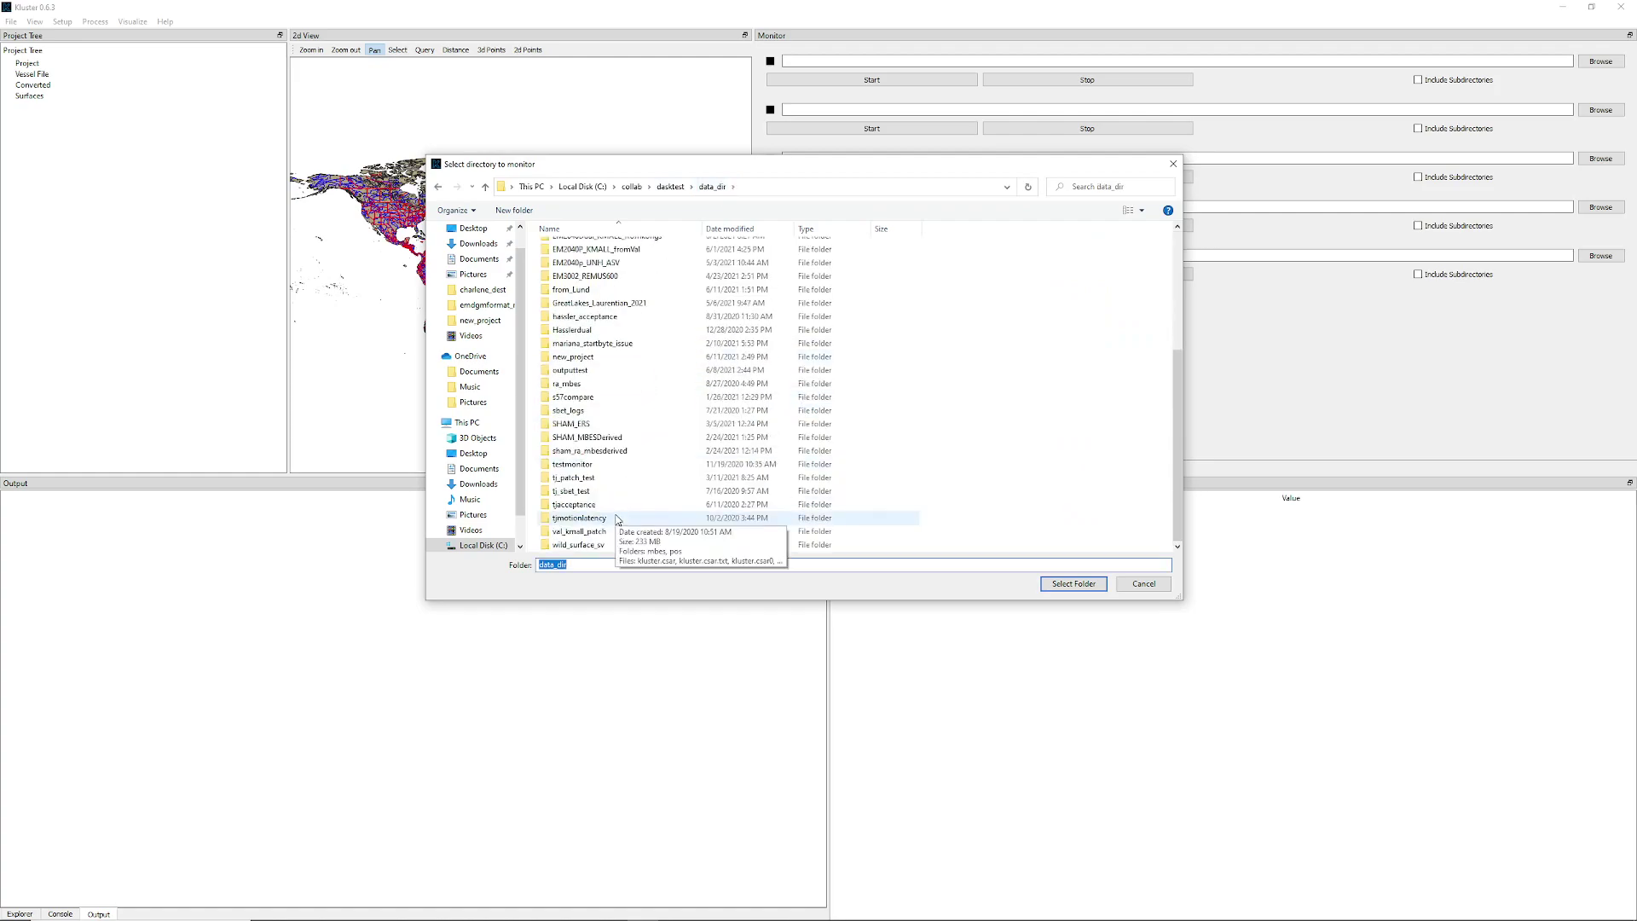
left_click(609, 478)
left_click(1074, 584)
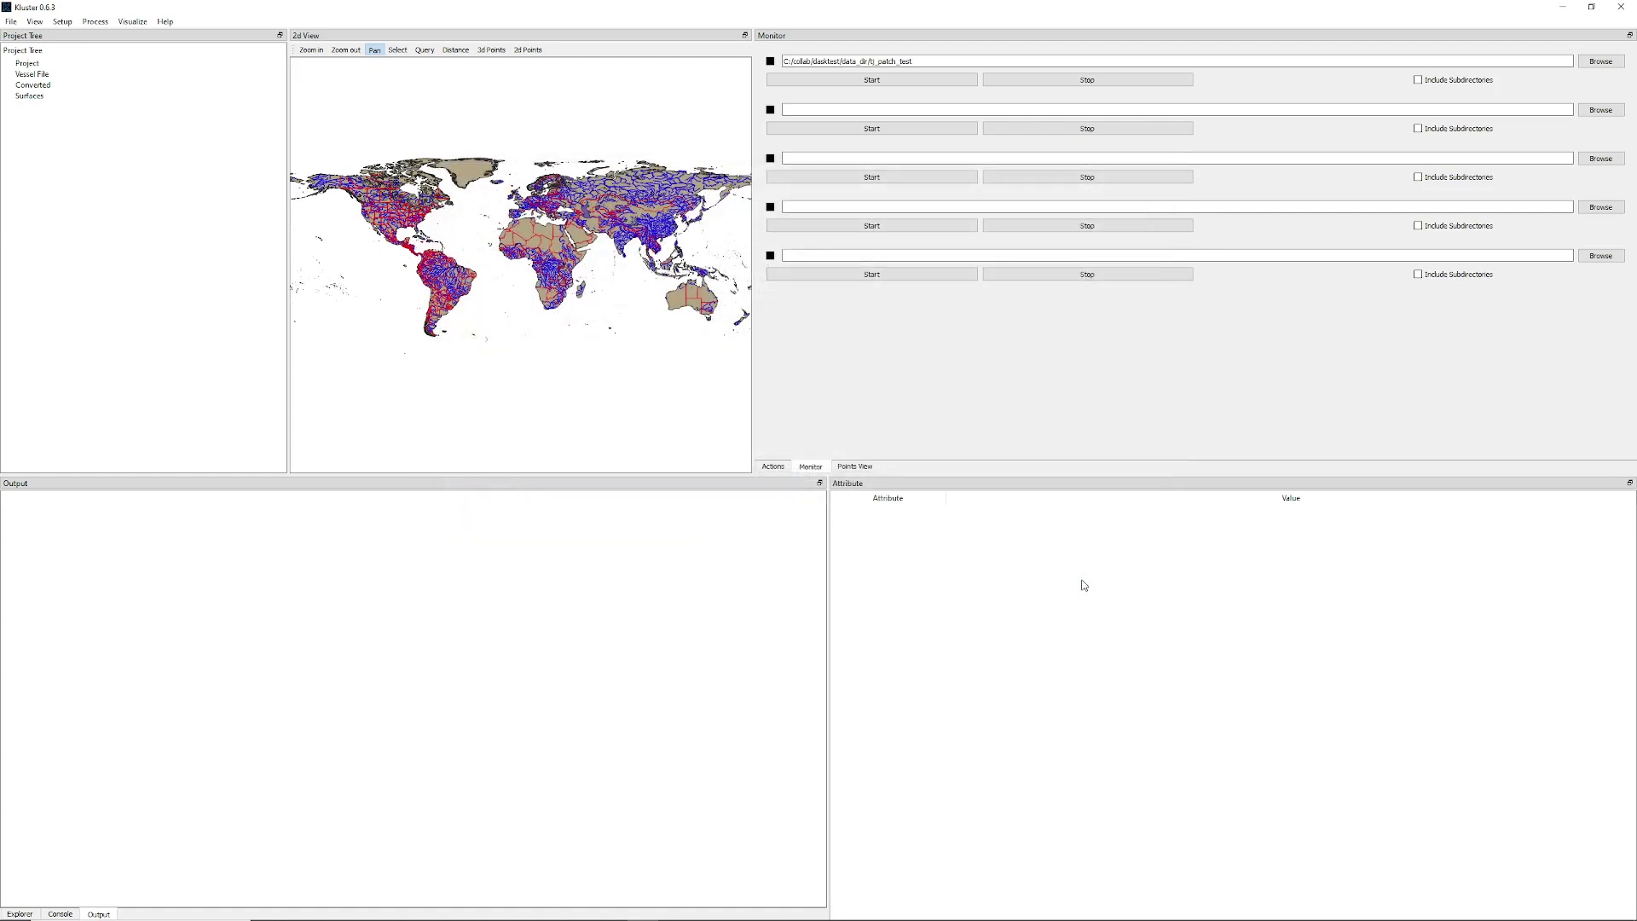
left_click(1418, 81)
left_click(917, 85)
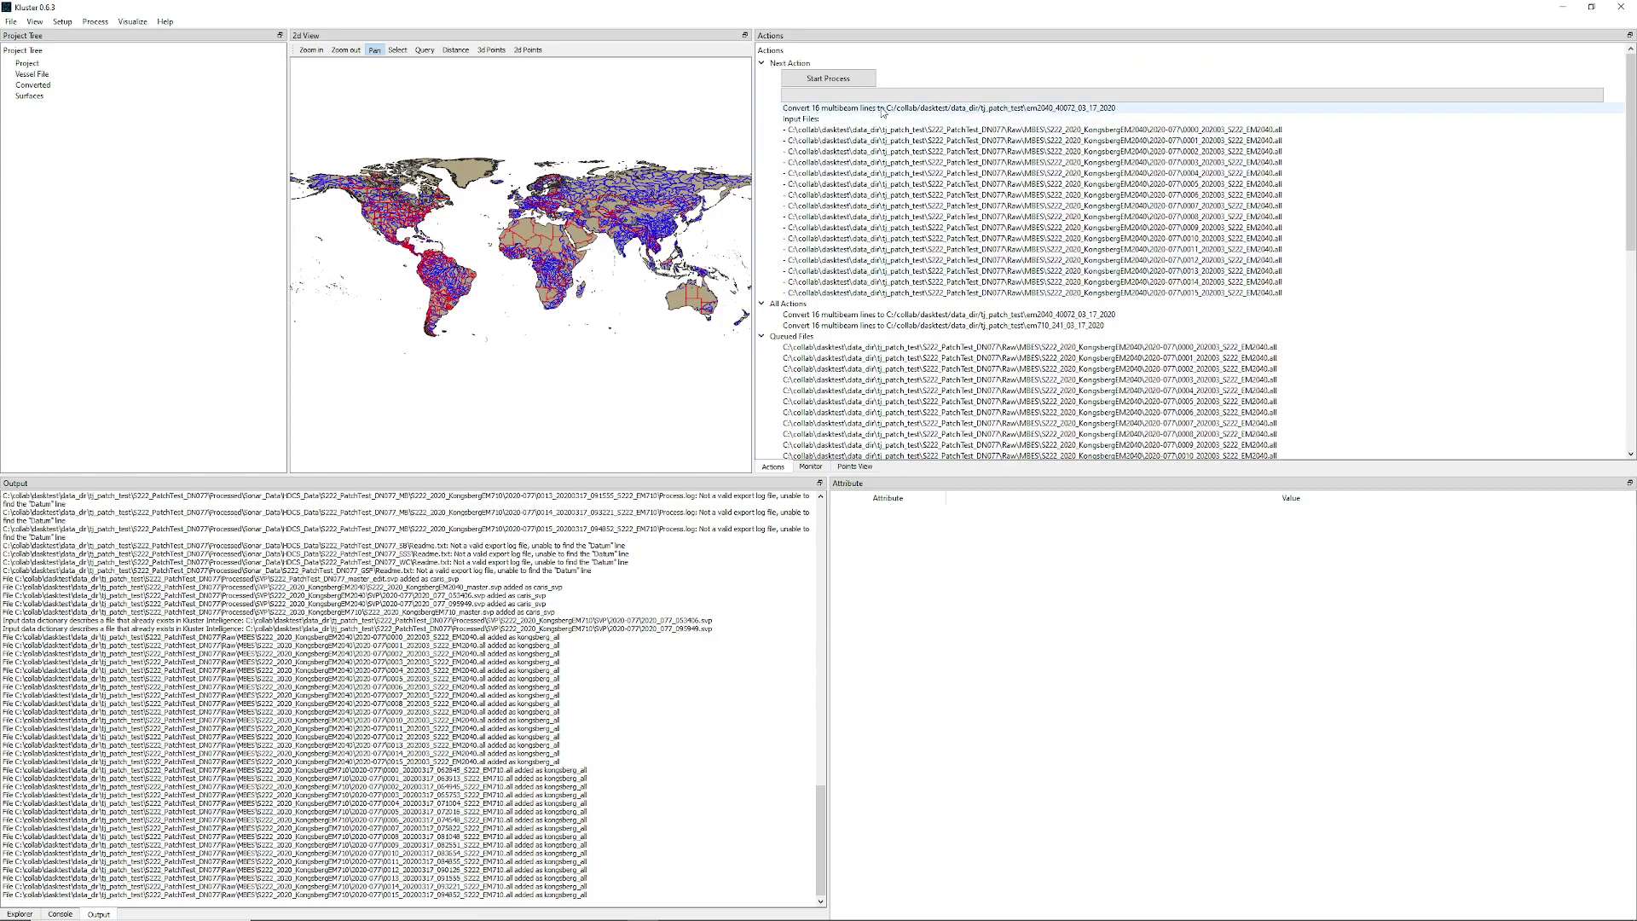
Examine all actions, queued files and unmatched files generated from the monitored tj_patch_test directory, and check the folder monitor's status.
mouse_move(764, 344)
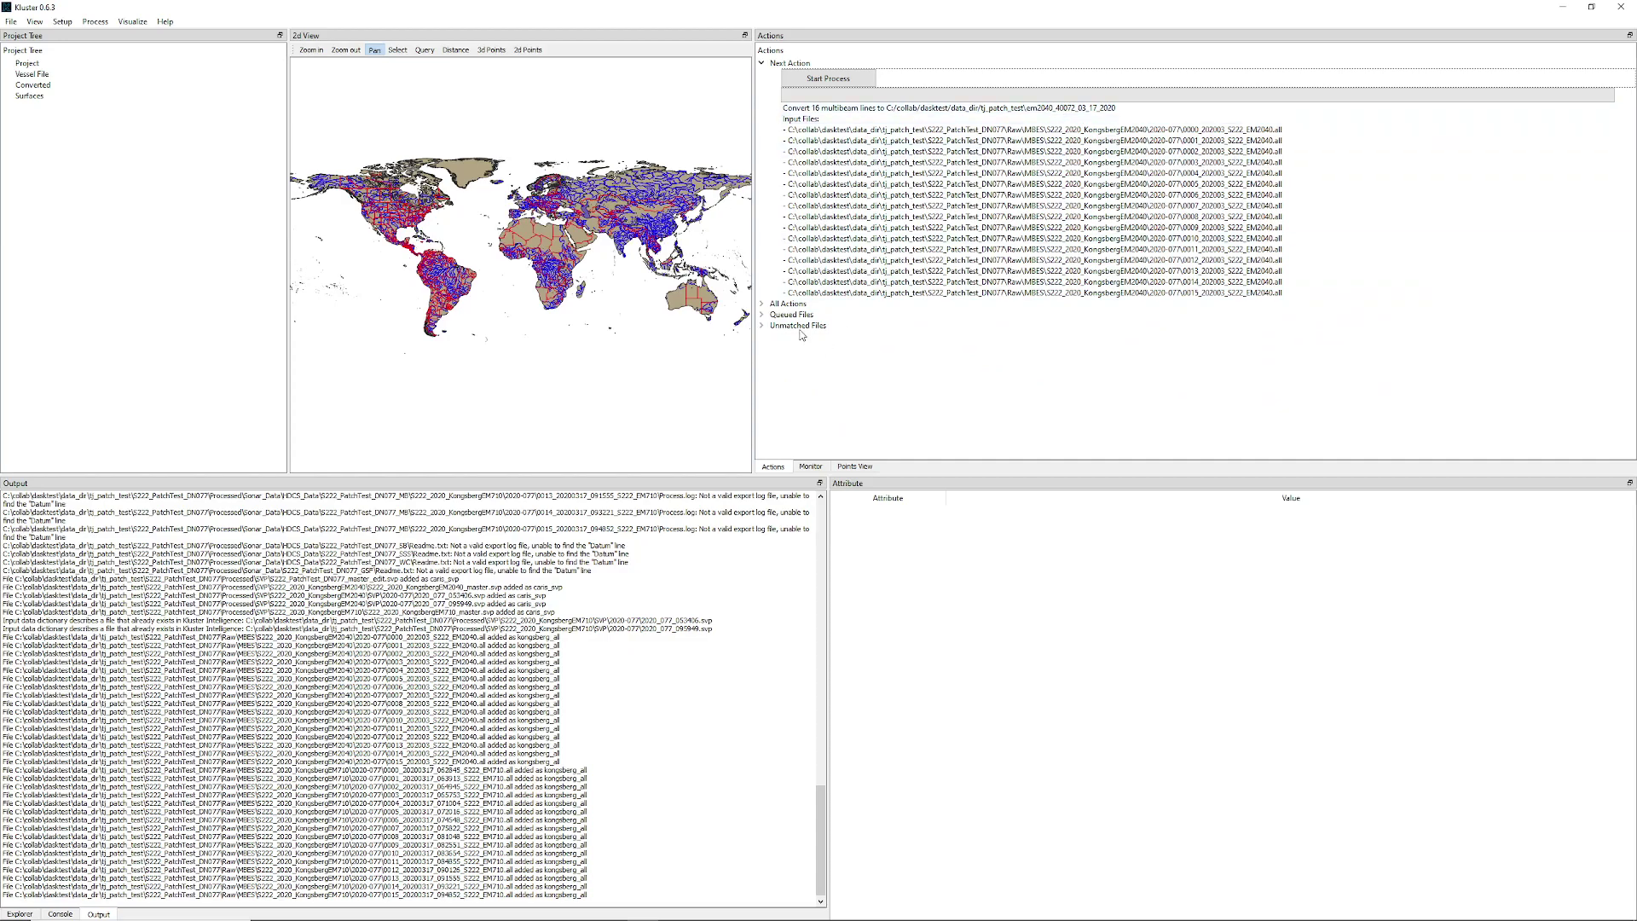
left_click(761, 303)
mouse_move(892, 331)
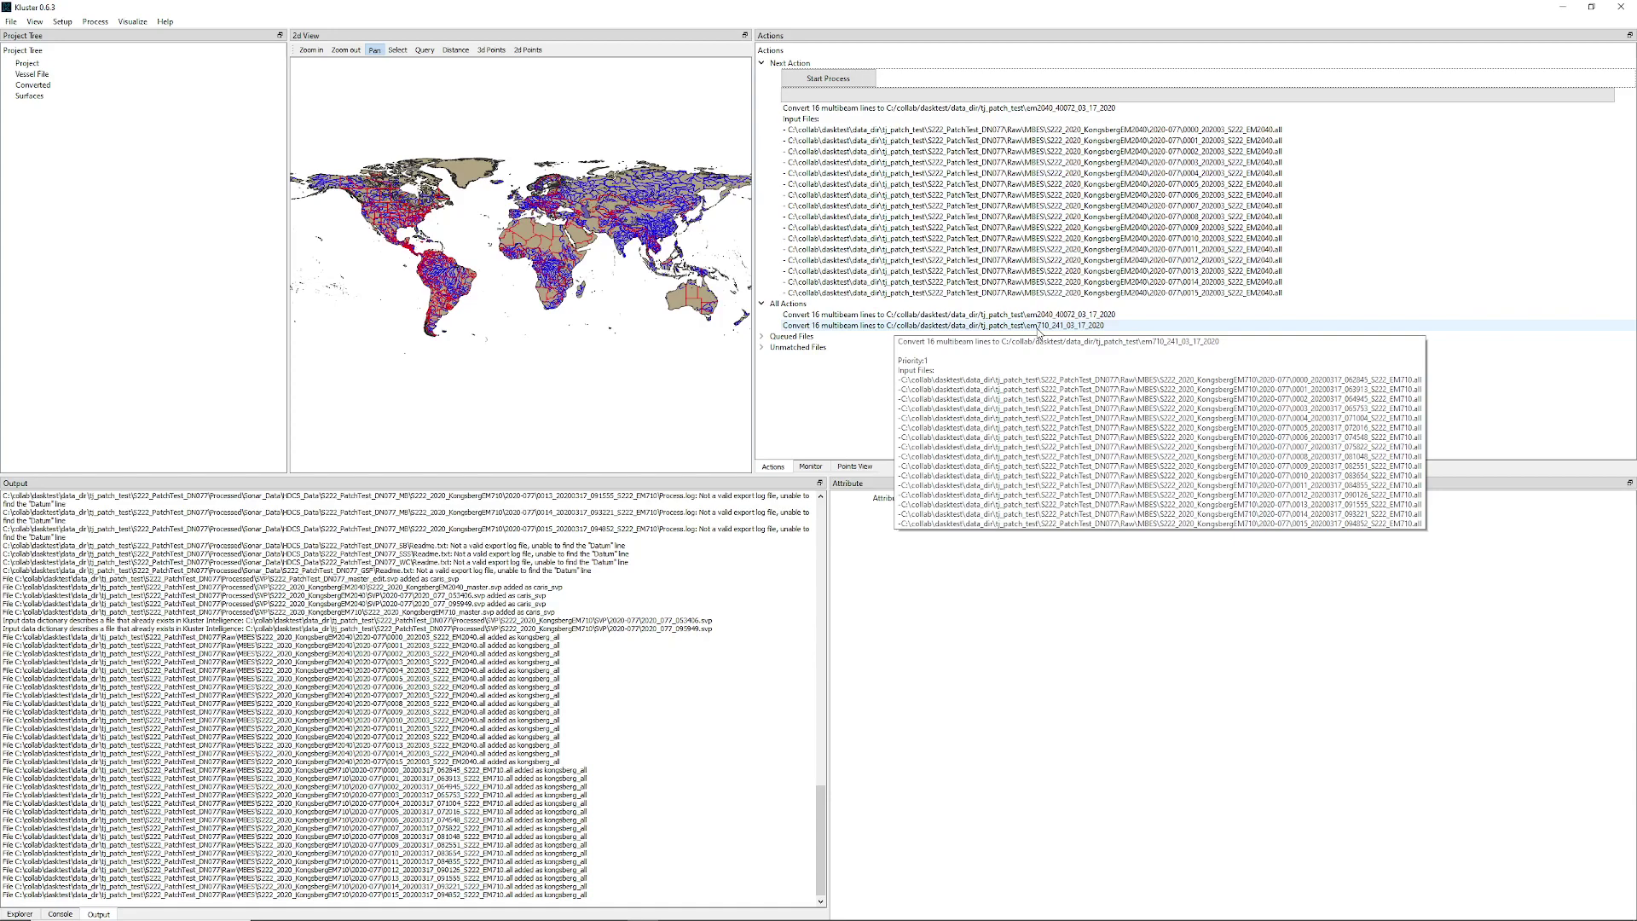
double_click(791, 336)
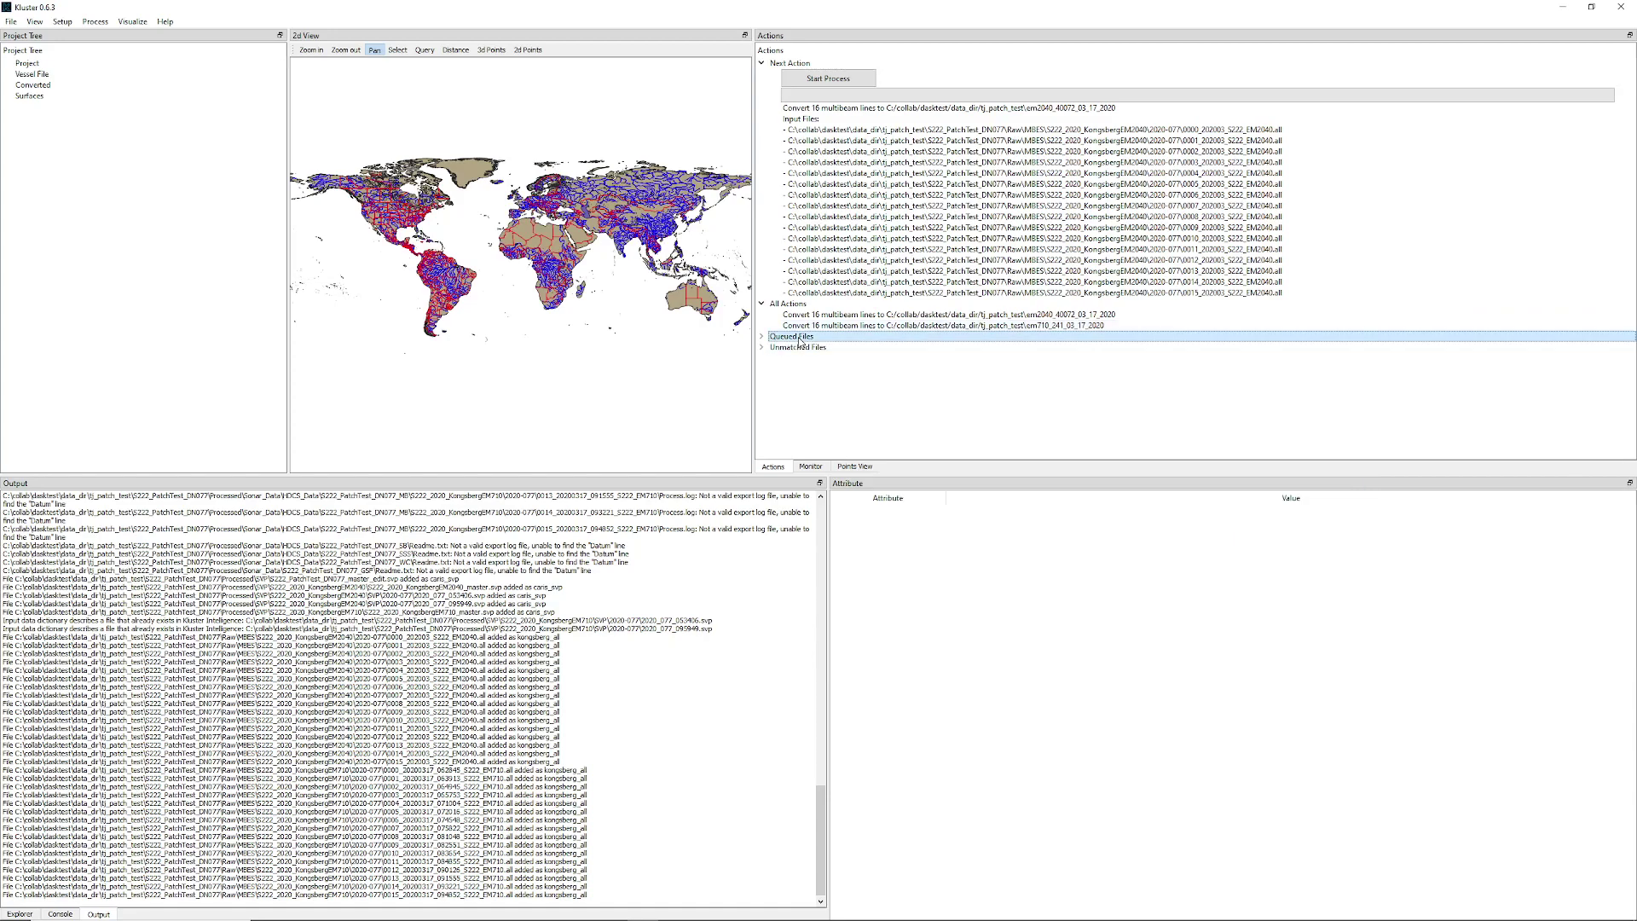
scroll(1185, 297, "down", 6)
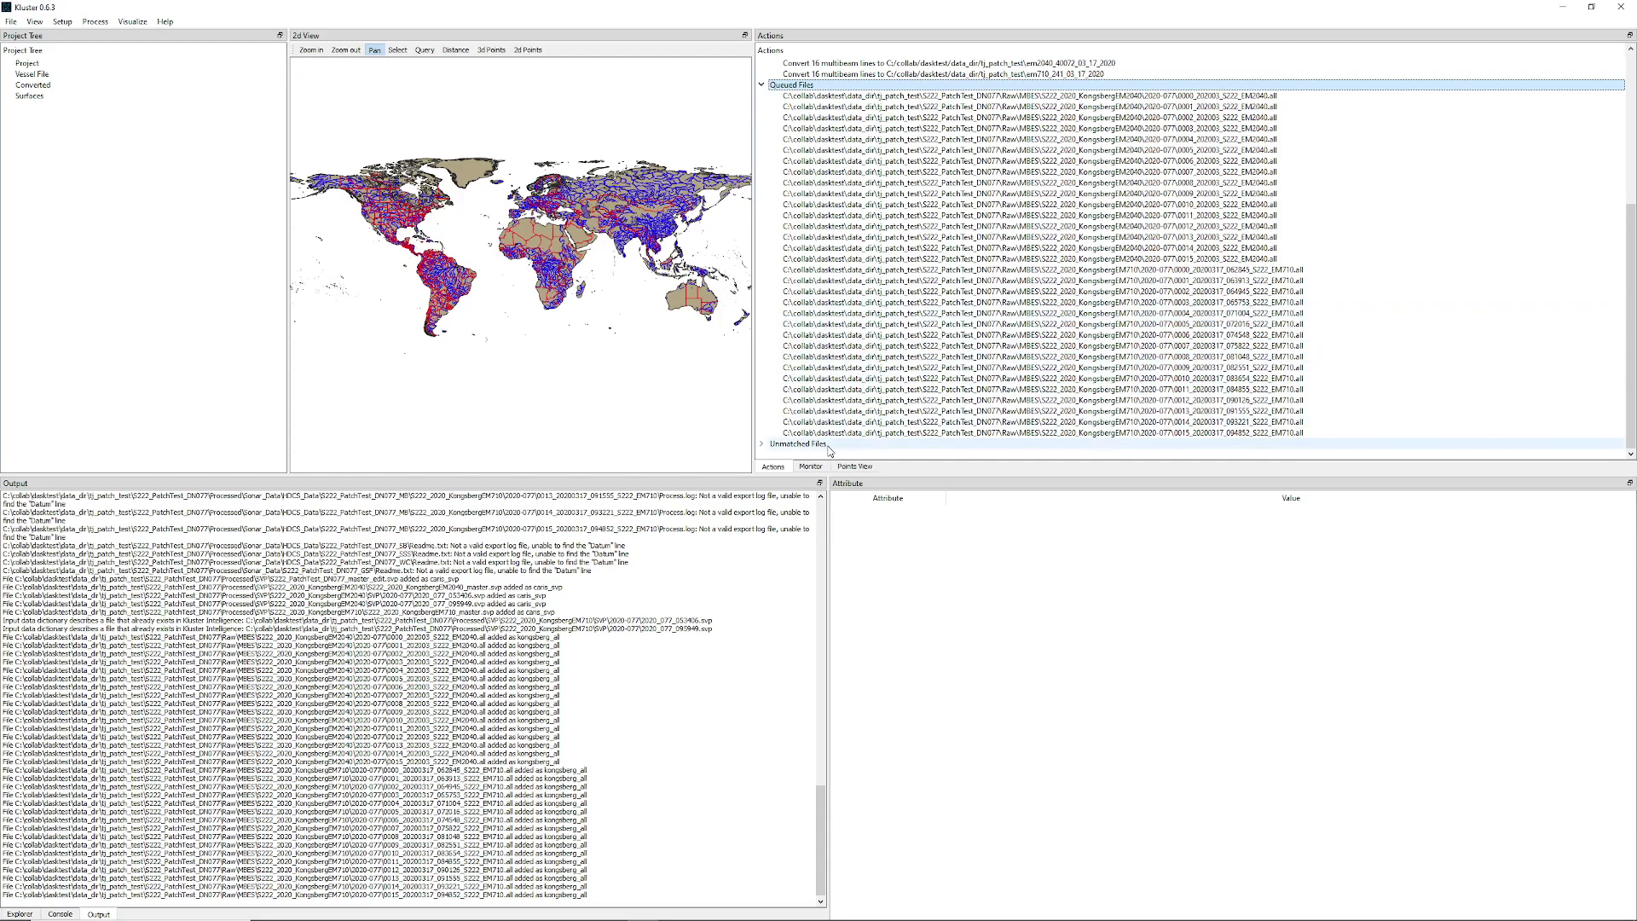
double_click(797, 443)
scroll(1060, 385, "down", 5)
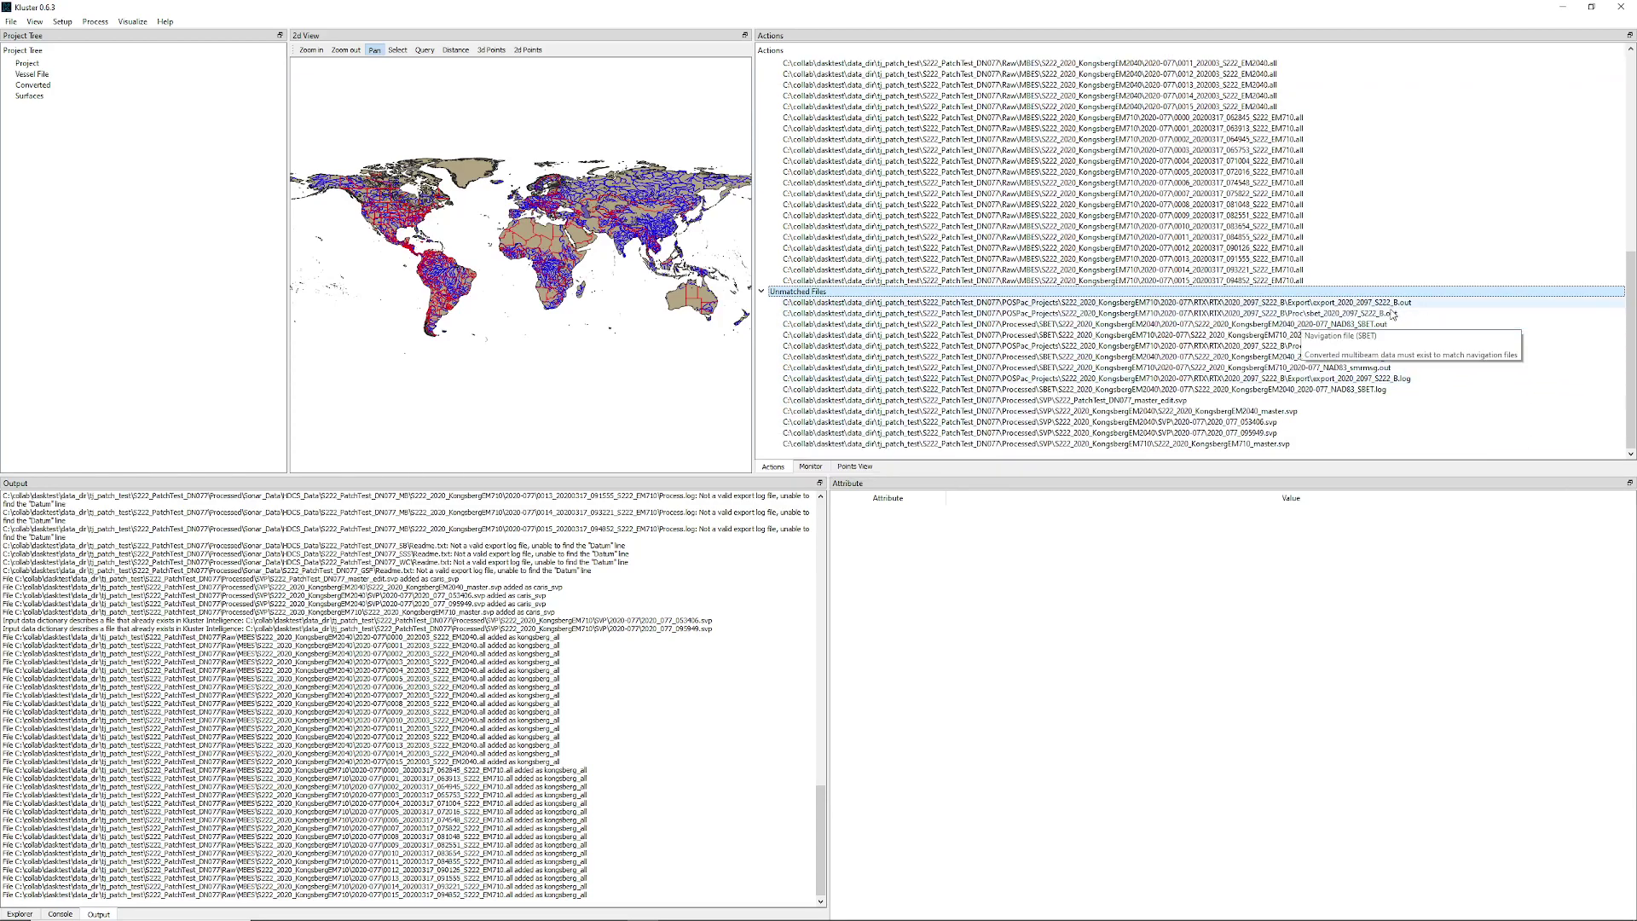
mouse_move(1314, 405)
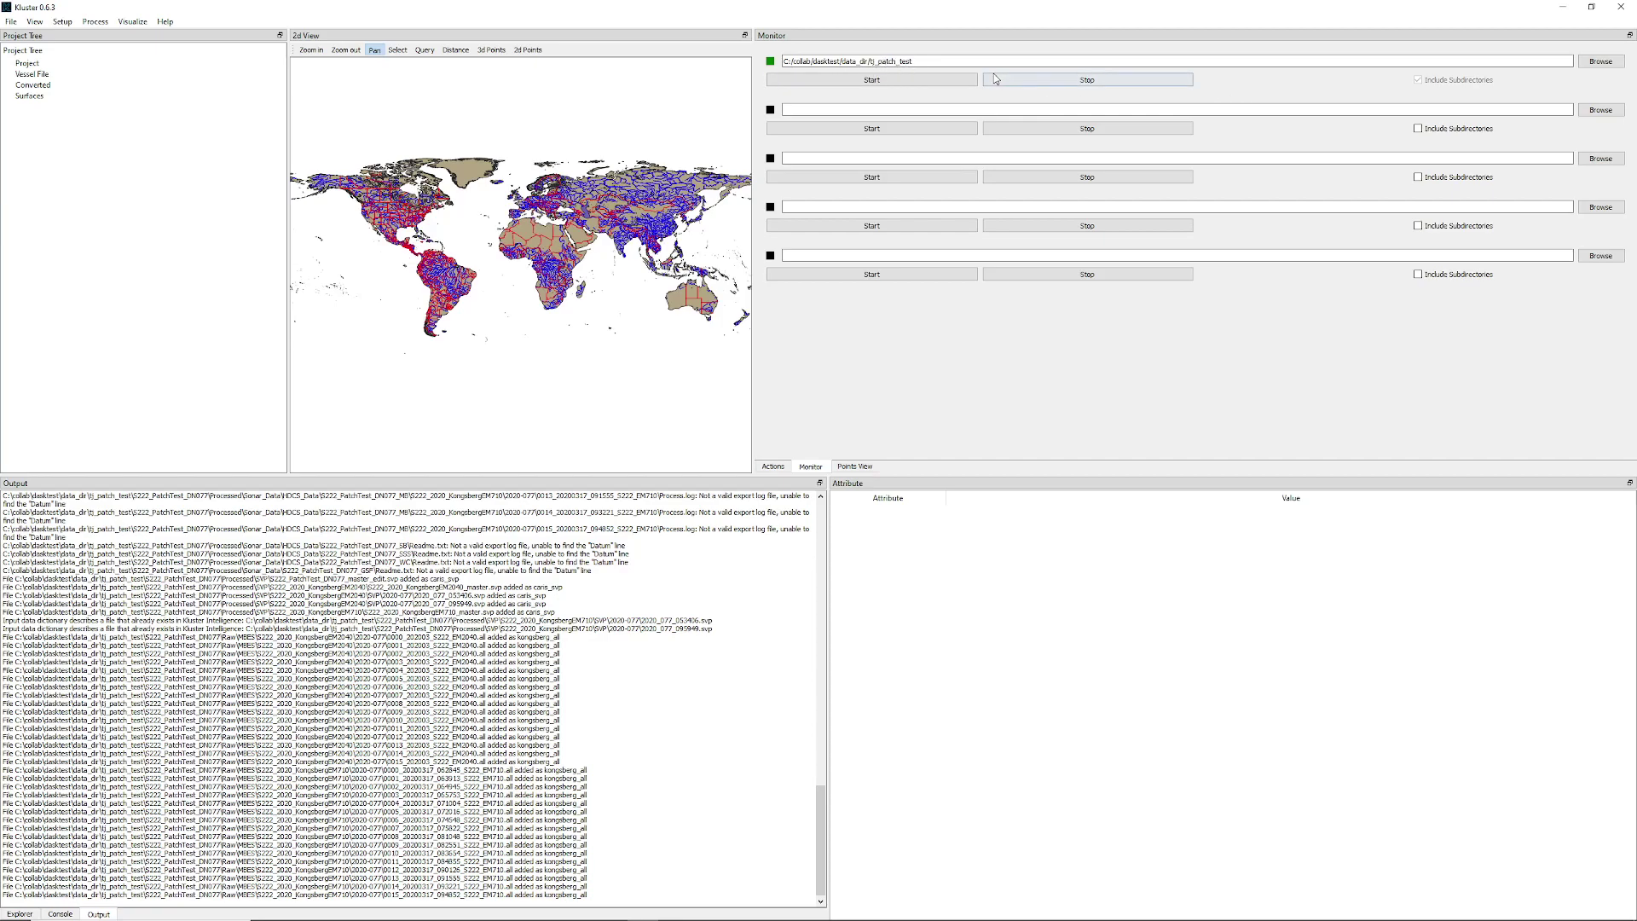
left_click(782, 467)
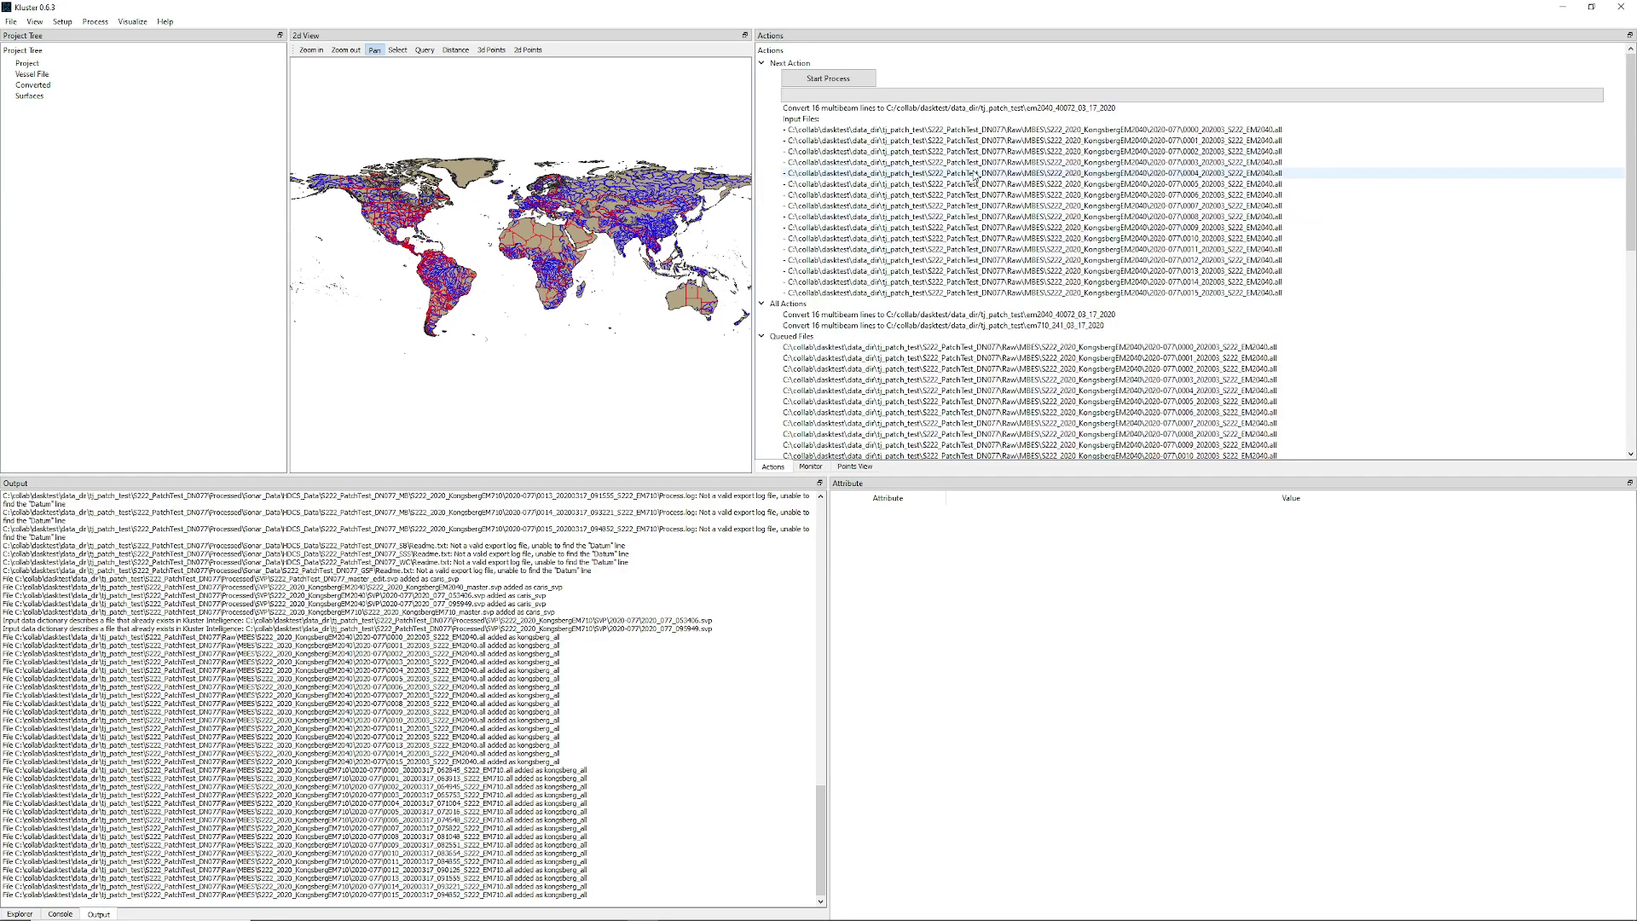